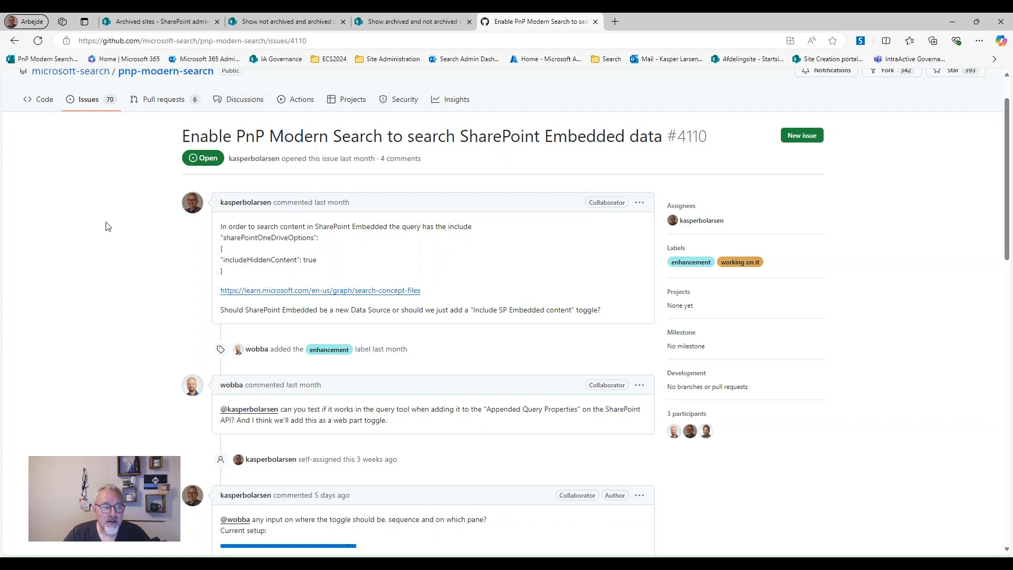
Switch to the 'Archived sites - SharePoint admin' tab, which lists three archived sites using 85.00 MB
click(183, 22)
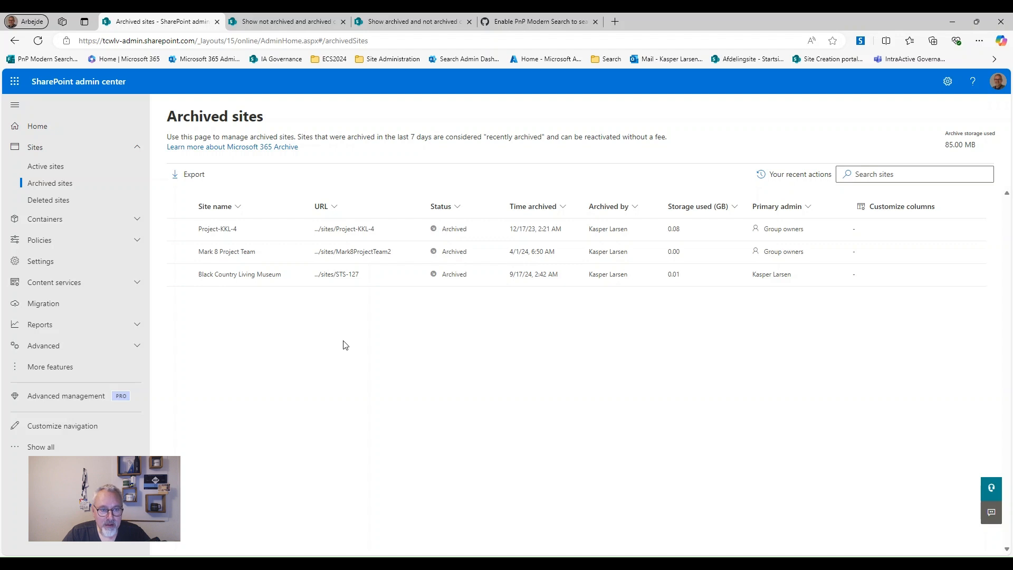
Switch to the 'Show not archived and archived content' tab, which shows 1385 not-archived results
click(261, 23)
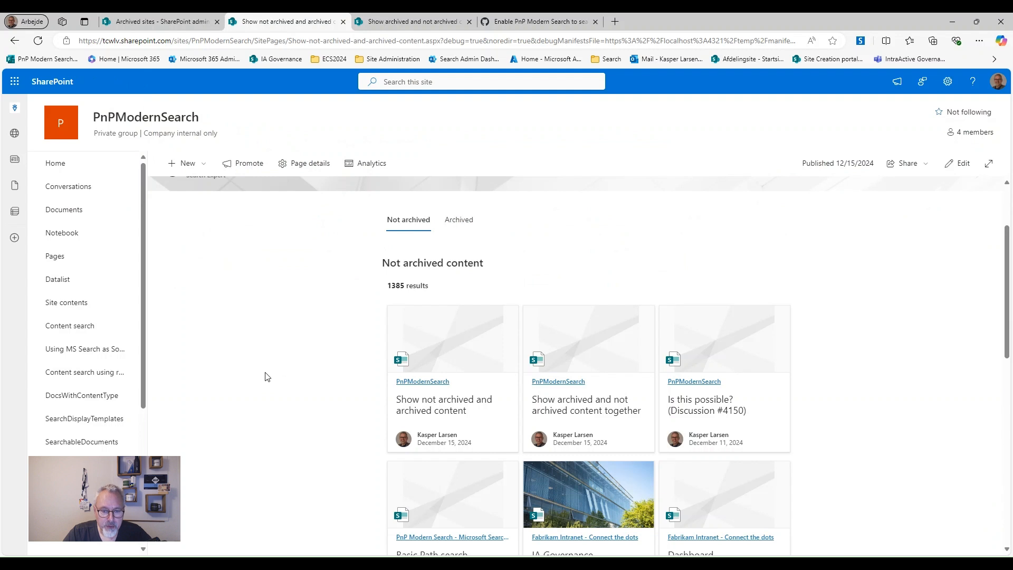
Scroll past the 1385 not-archived results and put the page into edit mode
scroll(267, 377, up, 1)
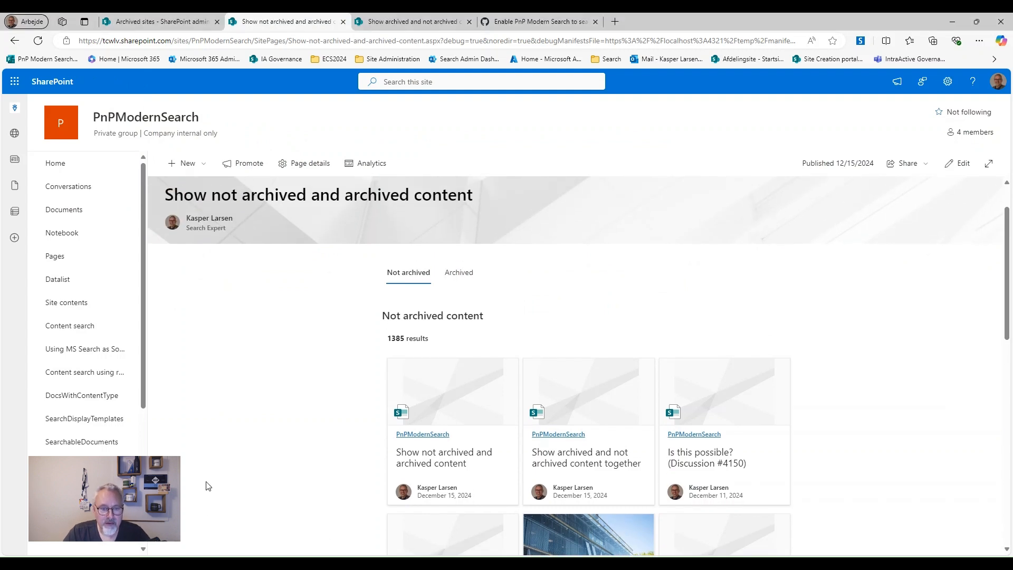
scroll(230, 456, down, 1)
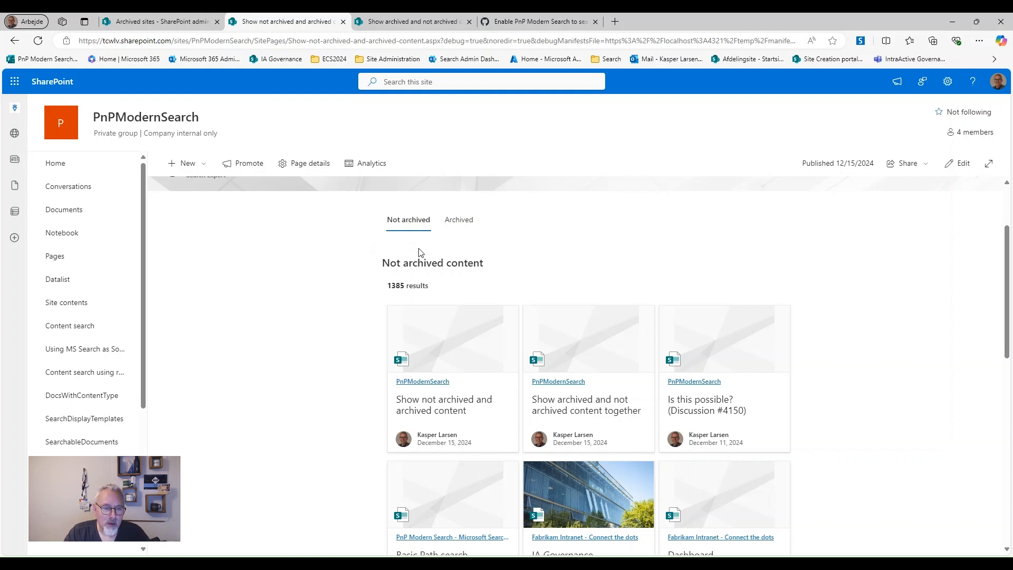
click(956, 163)
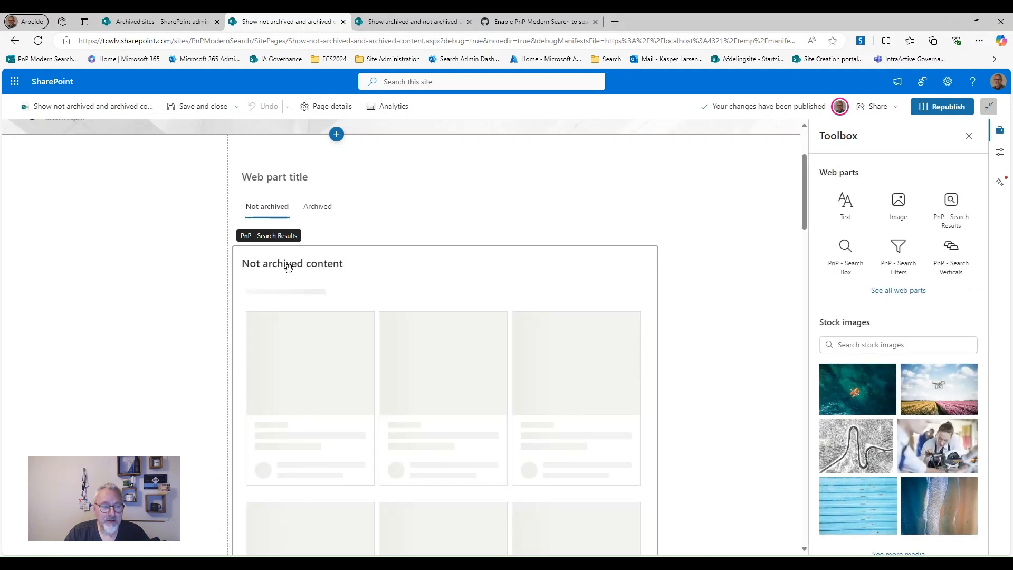
Select the tabs web part, then open the Not archived results web part's properties (query '{searchTerms} isDocument:1')
click(401, 195)
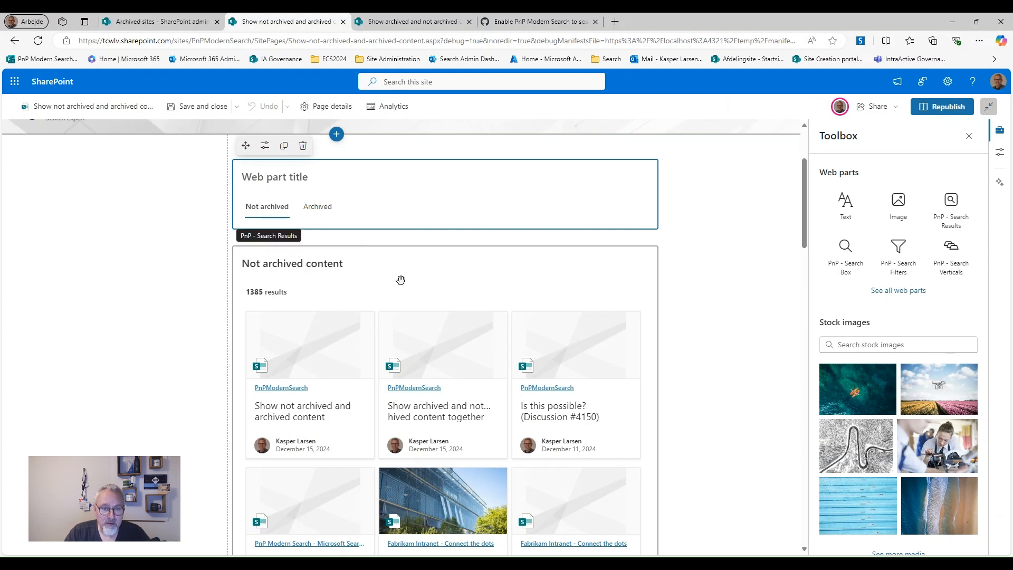
scroll(399, 280, down, 2)
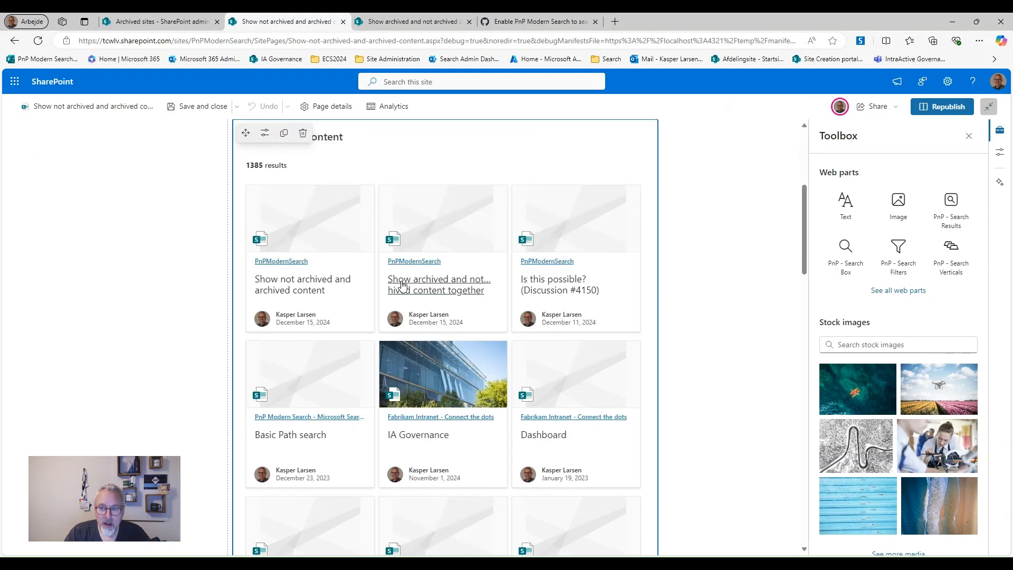
click(265, 133)
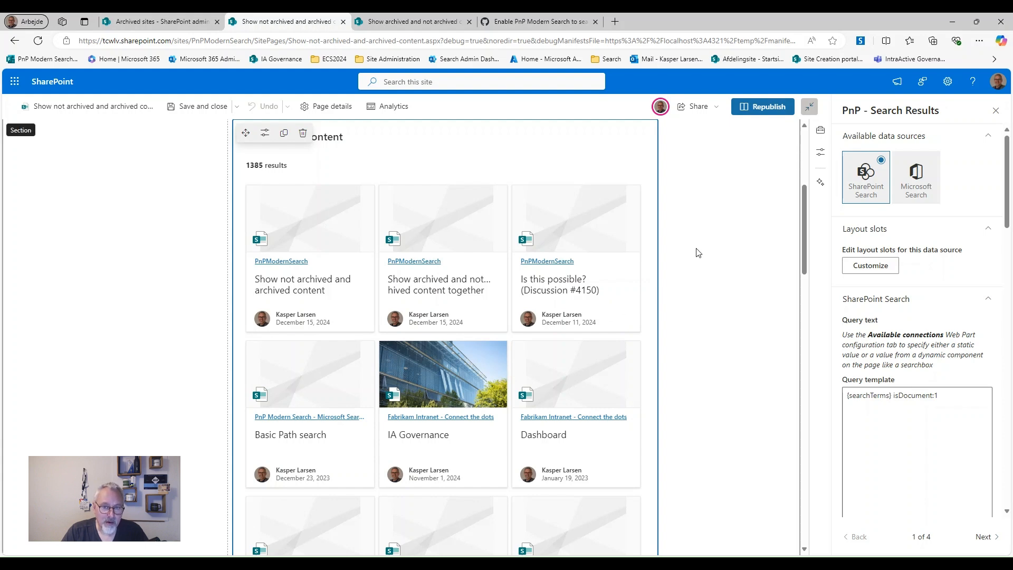
Select the Archived content web part and review its Microsoft Search options, with archived content shown
scroll(697, 253, down, 12)
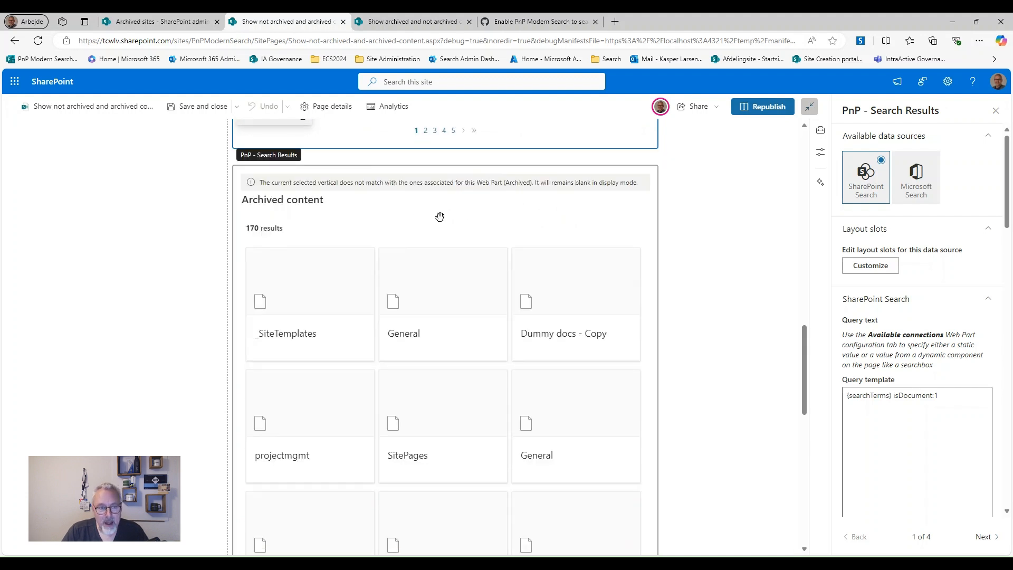
click(440, 217)
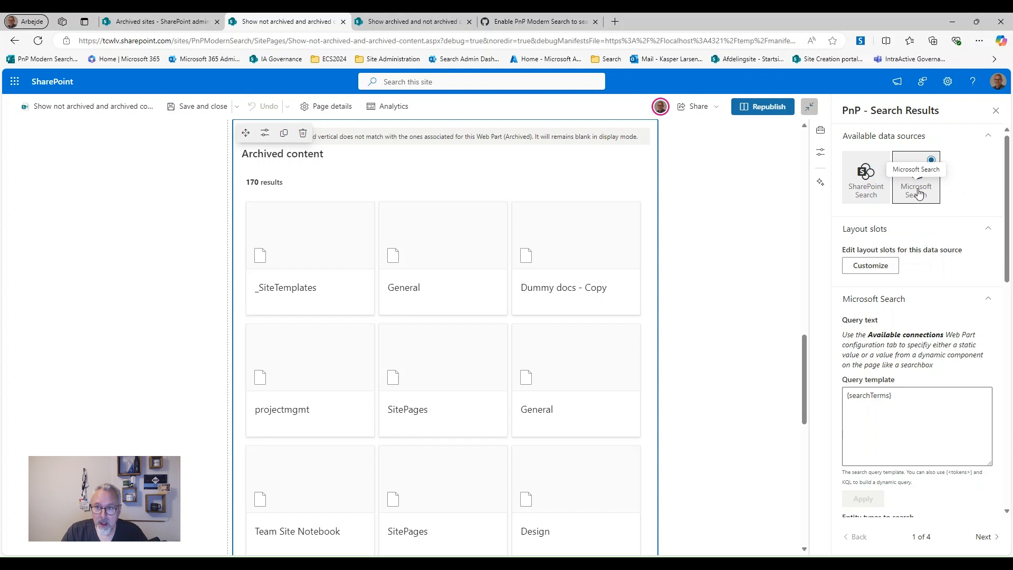
scroll(967, 209, down, 2)
scroll(967, 209, down, 4)
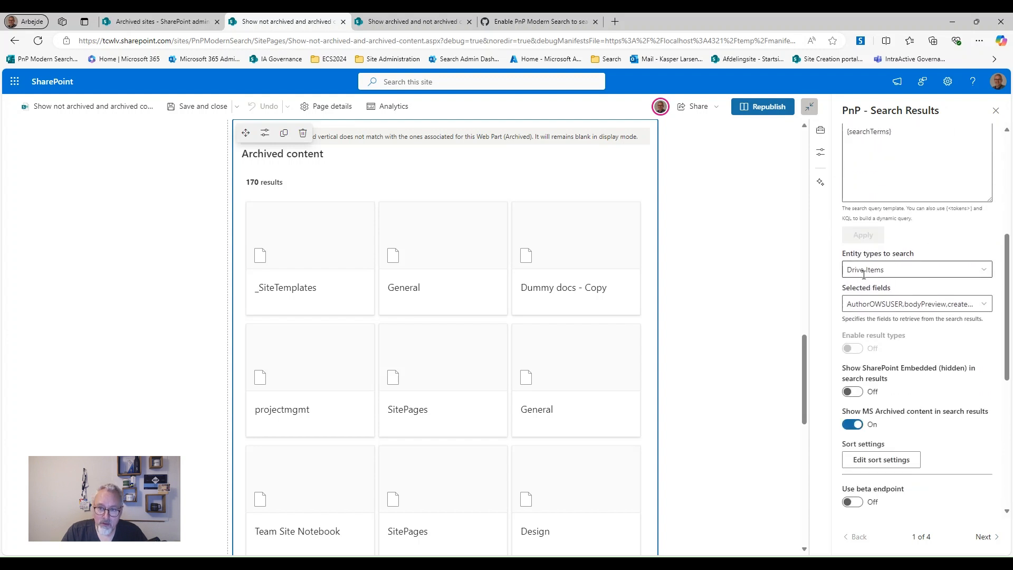
scroll(981, 346, down, 2)
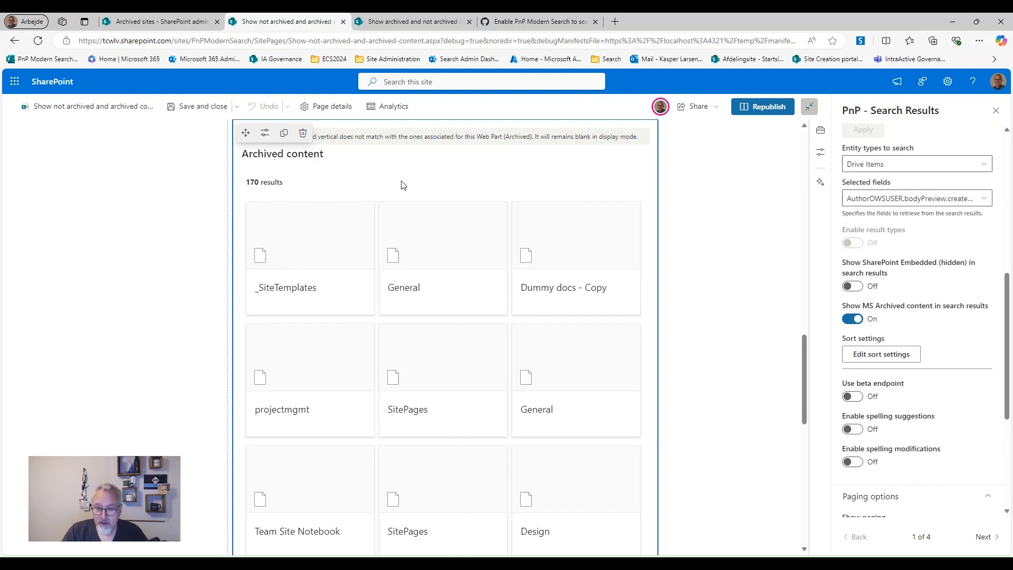
scroll(507, 232, up, 3)
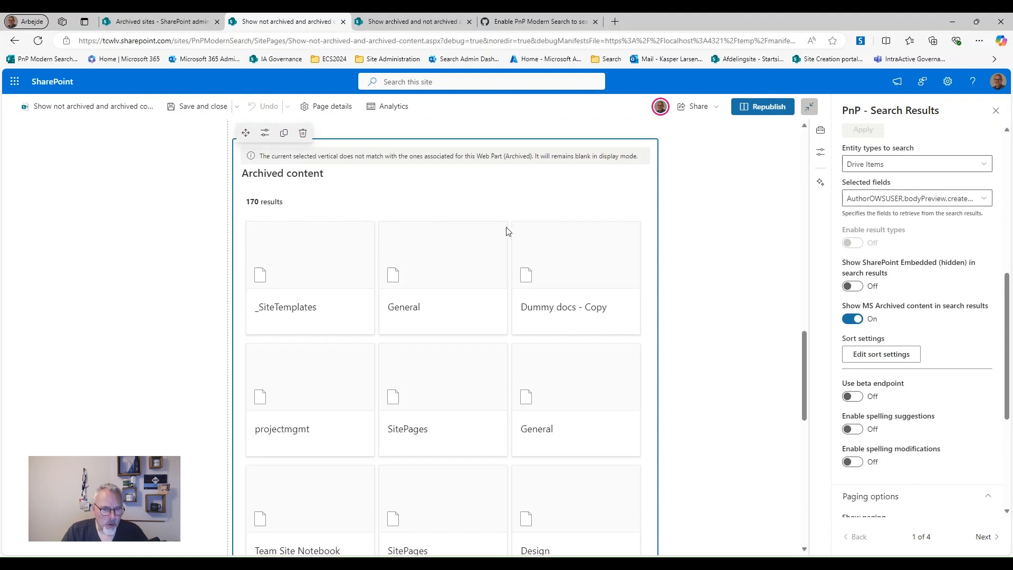
scroll(507, 232, up, 7)
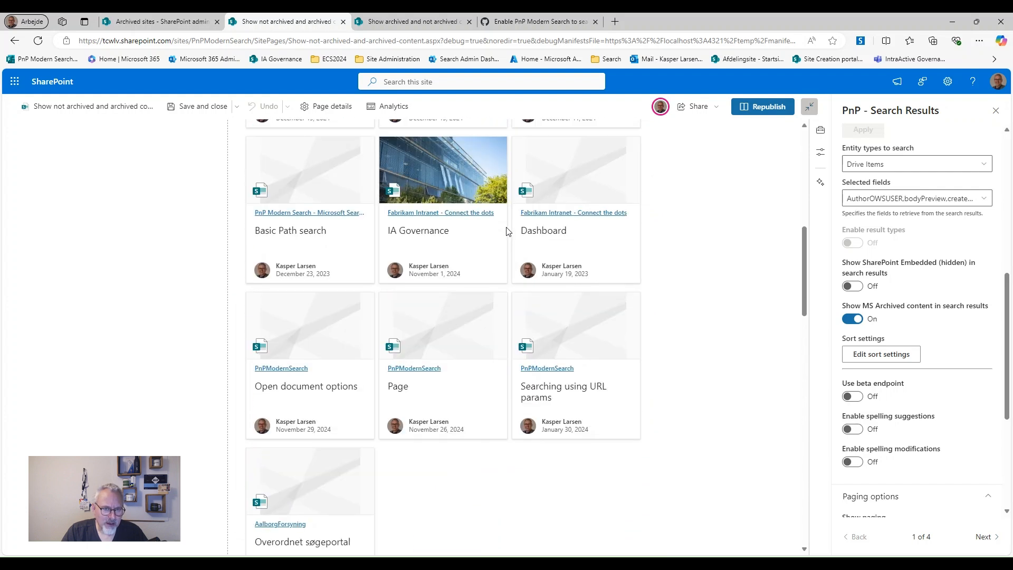
scroll(422, 181, down, 8)
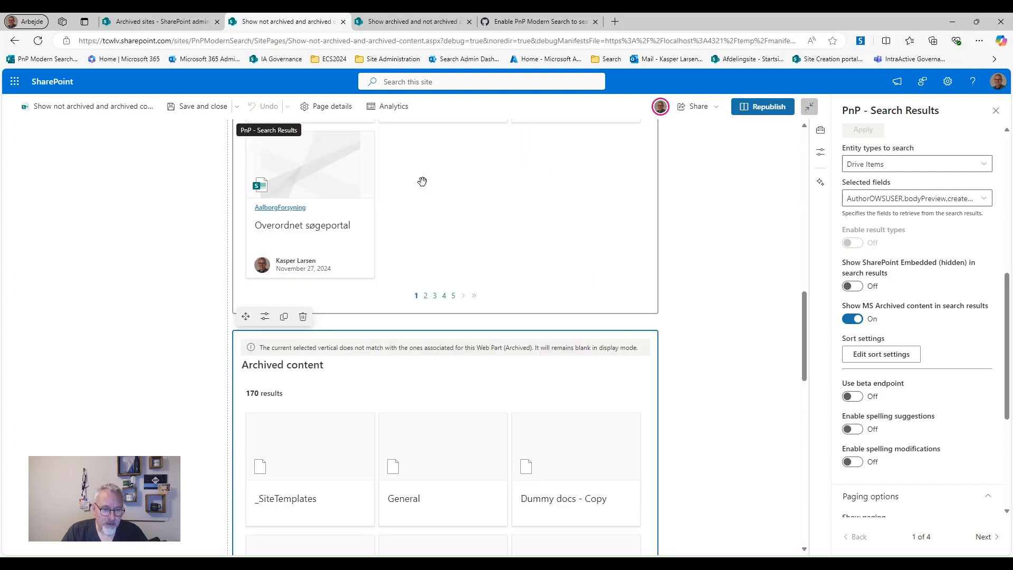
scroll(445, 463, down, 2)
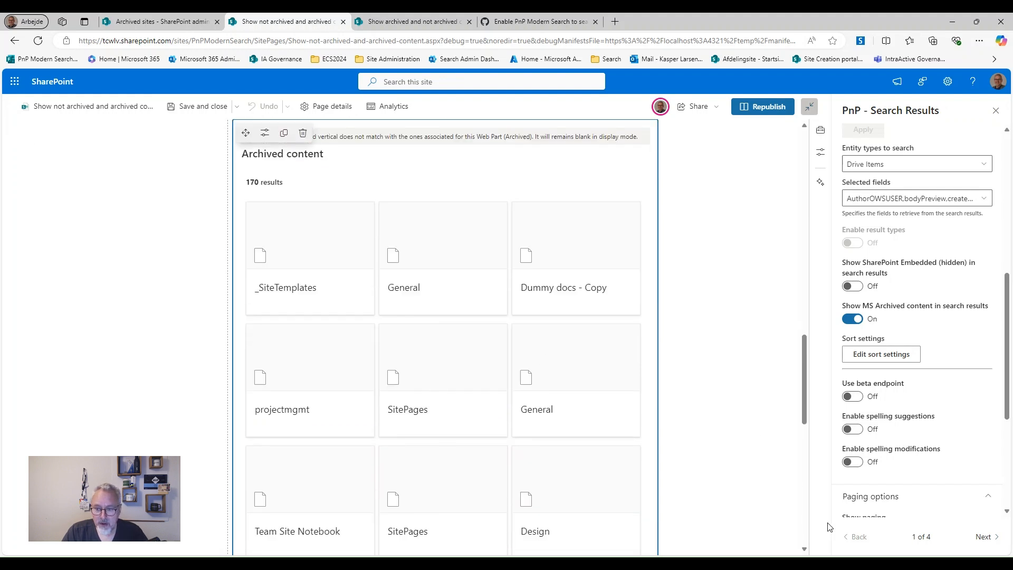
scroll(873, 432, down, 3)
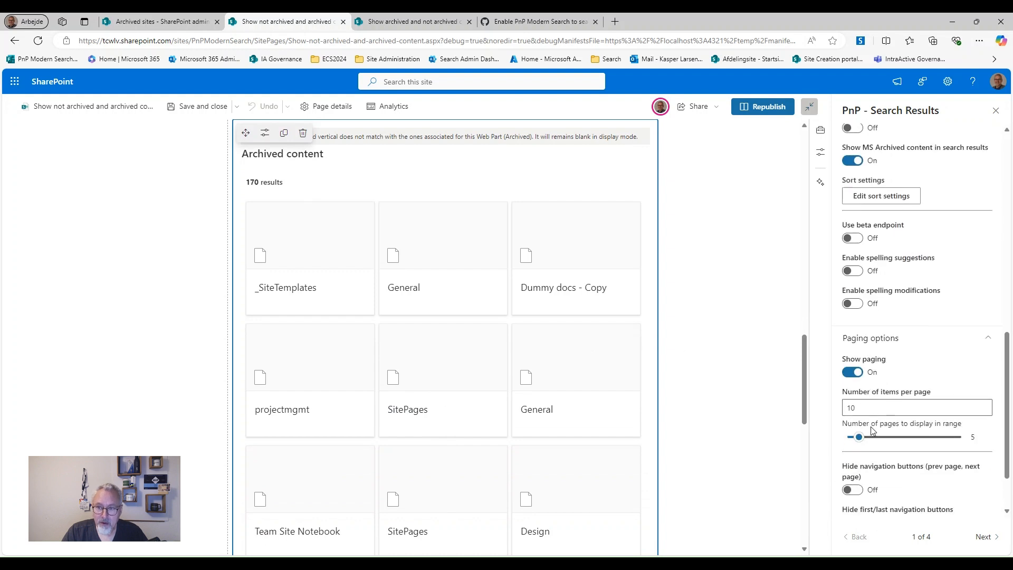
scroll(872, 431, up, 5)
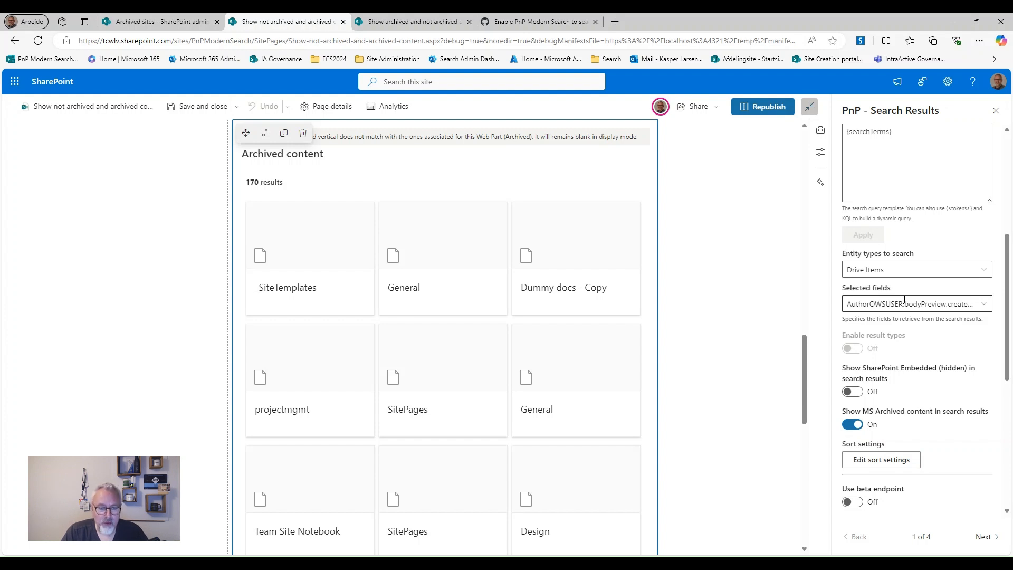
Check the Selected fields list, then enter isArchived as the Archived content web part's retrieved field
click(985, 305)
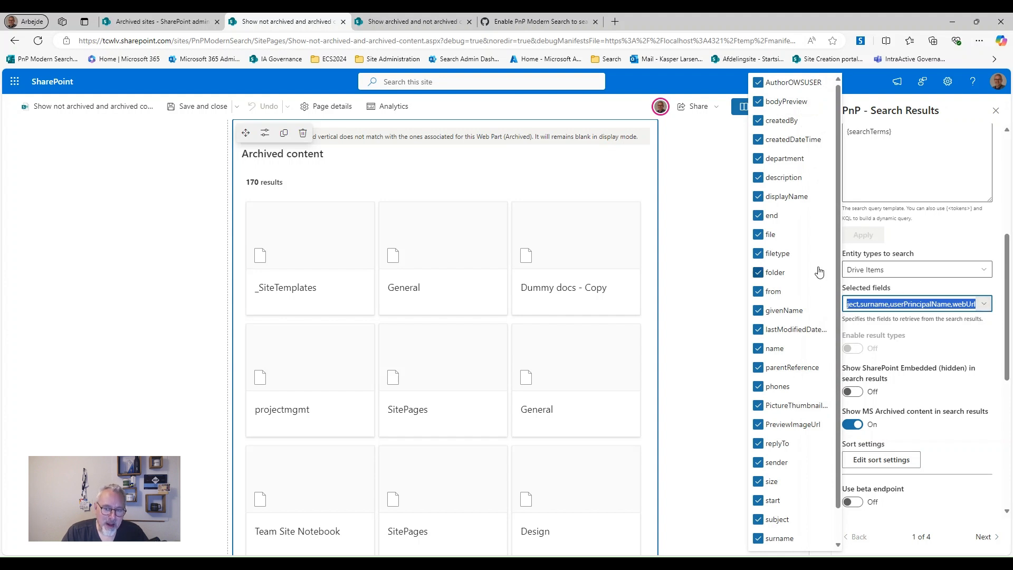
scroll(819, 272, down, 1)
scroll(819, 271, up, 1)
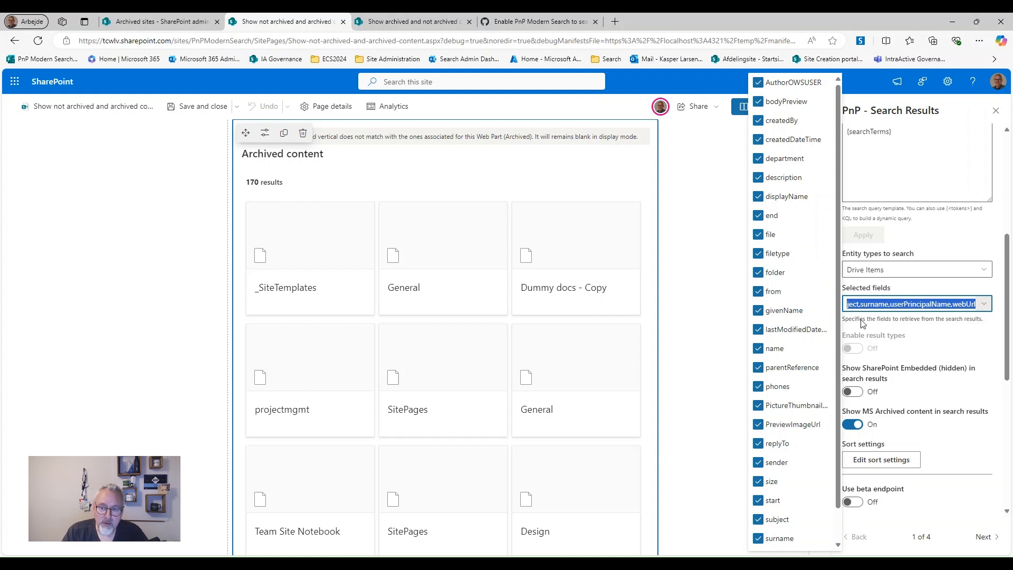
click(910, 301)
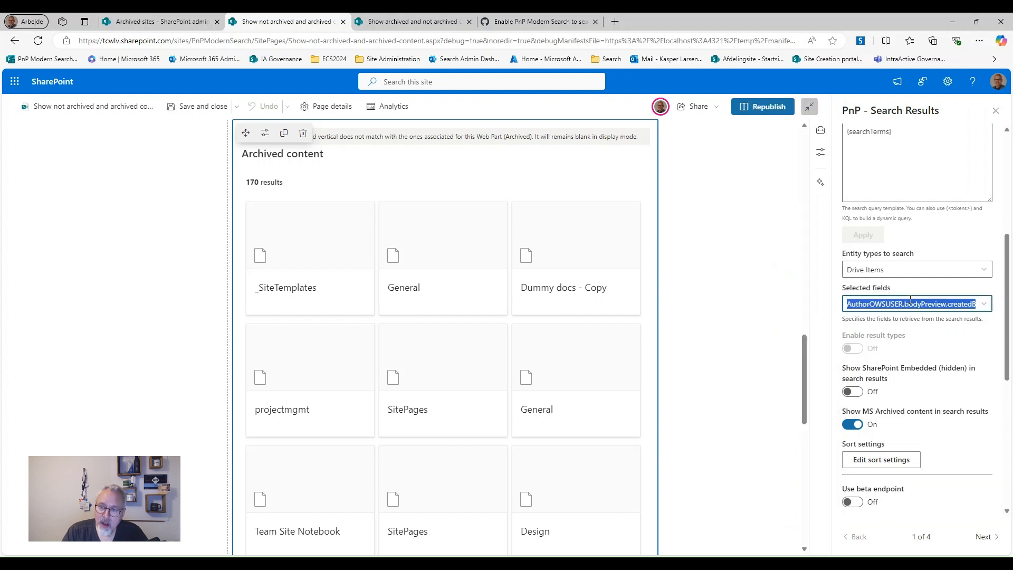
text(Is)
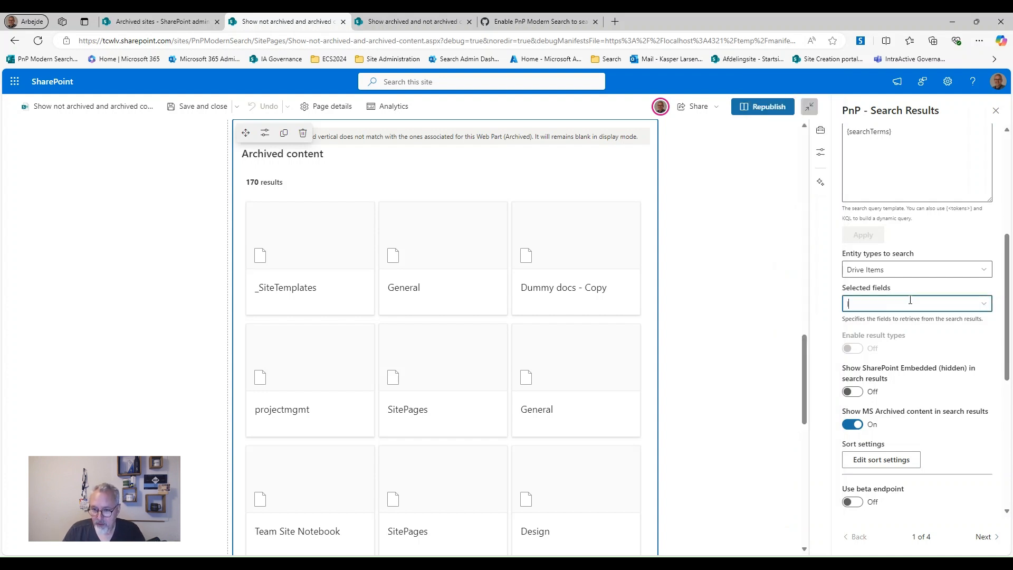
key(BackSpace)
key(BackSpace)
text(is)
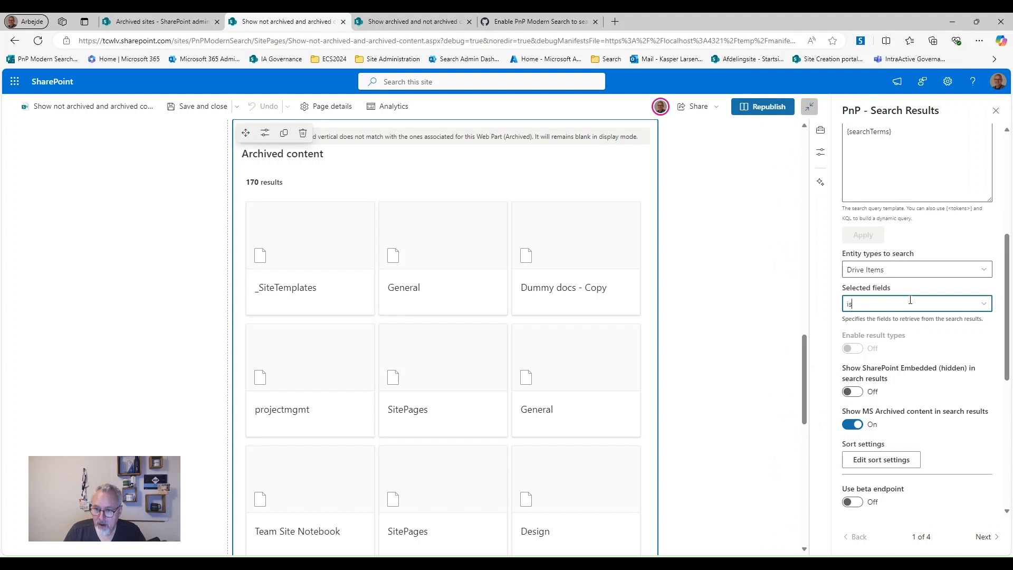
text(Archi)
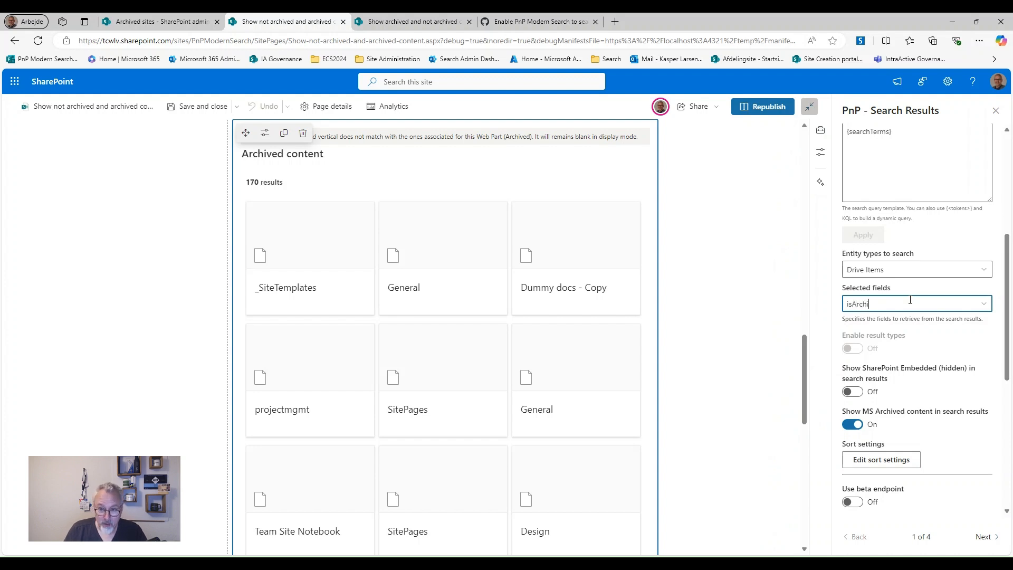
text(ved)
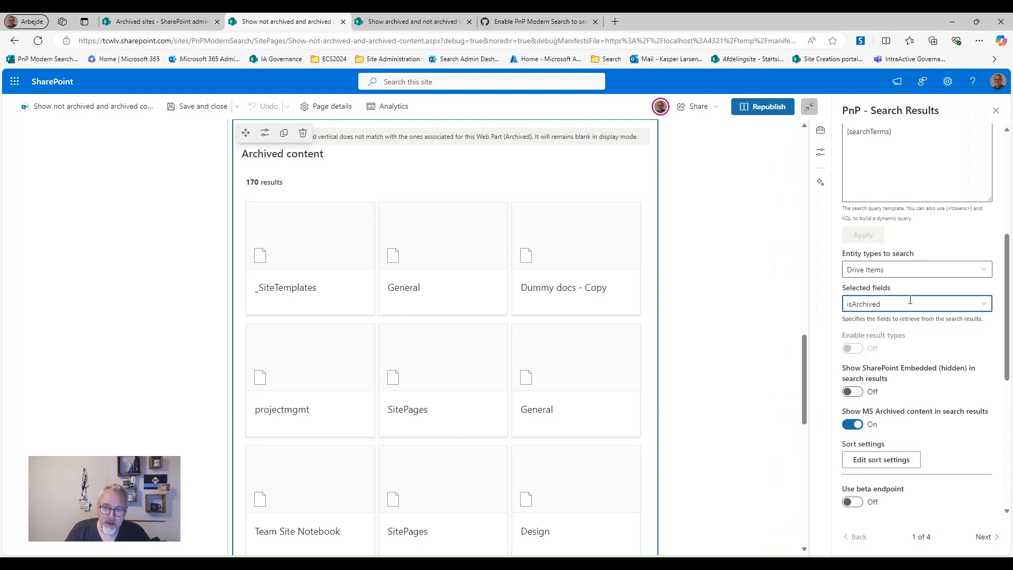
key(Return)
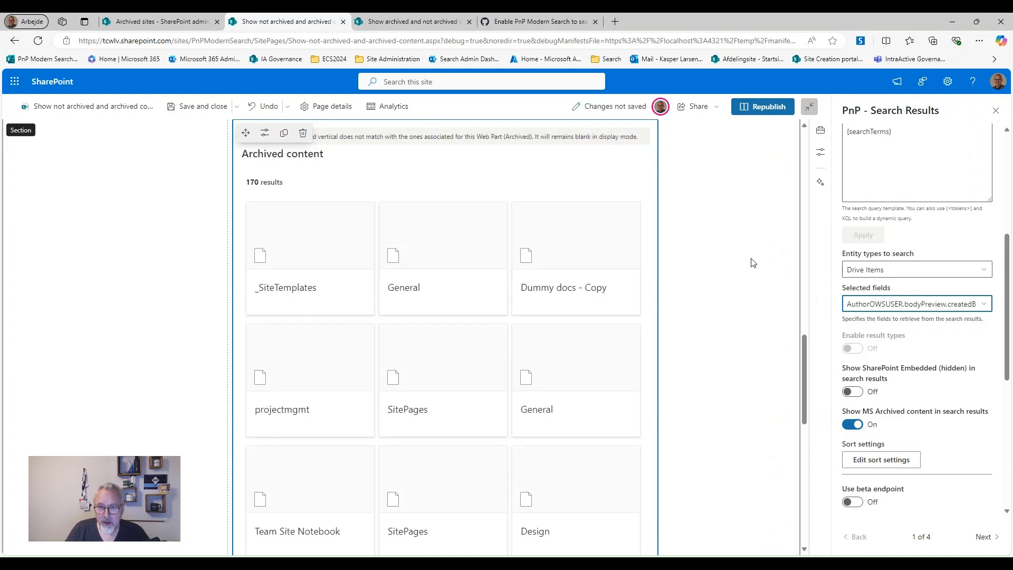
Republish the page with the isArchived field added to the Archived content web part
click(763, 108)
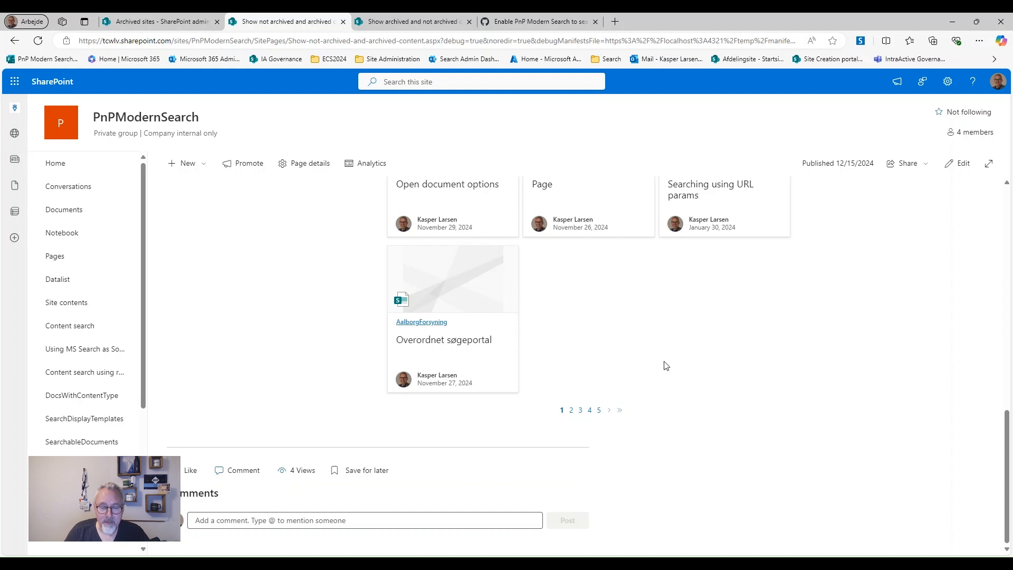
scroll(666, 365, up, 8)
Show the Archived tab's results and open the projectmgmt archived result
scroll(666, 365, up, 3)
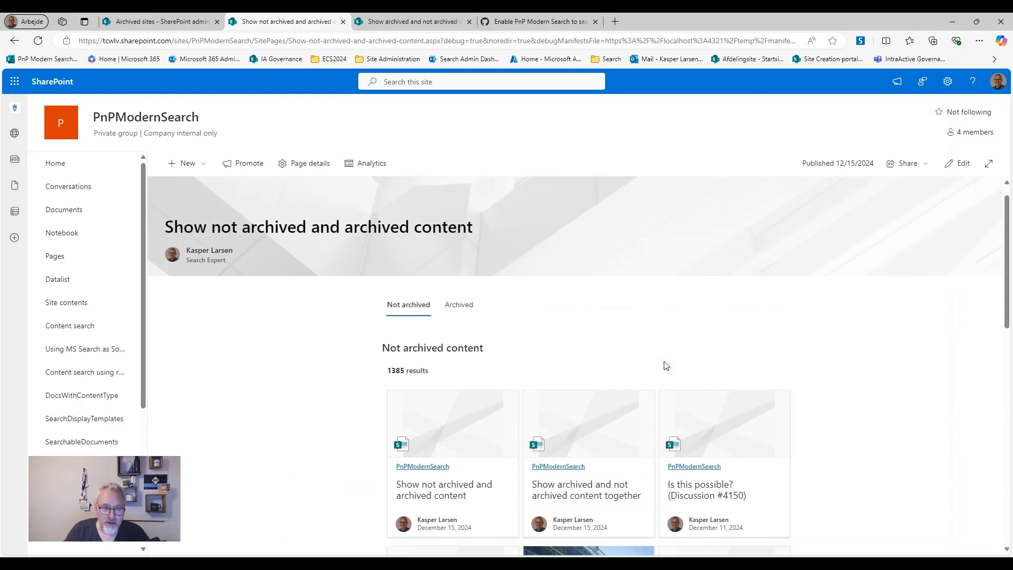
scroll(666, 366, down, 3)
scroll(666, 365, up, 2)
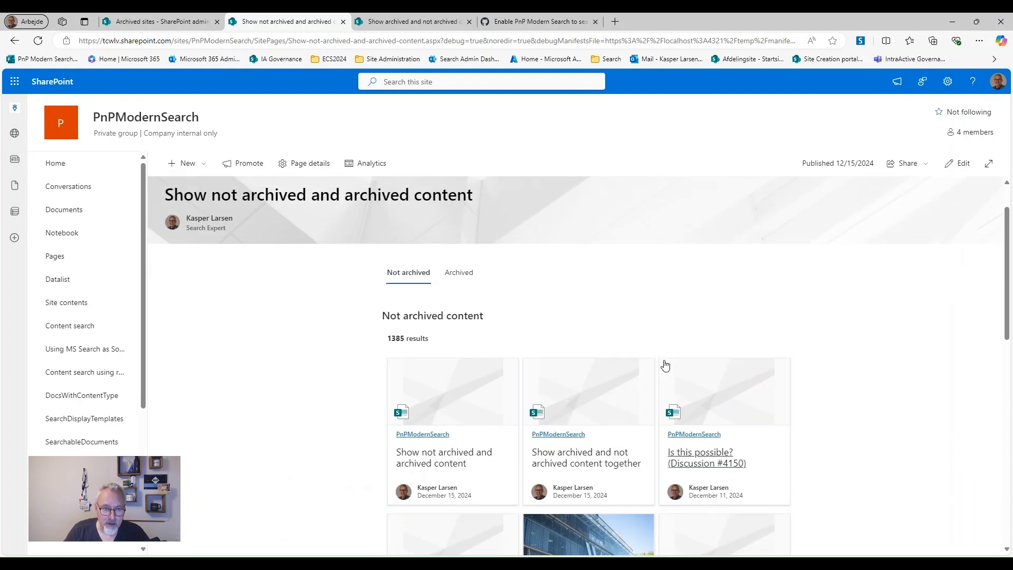
click(458, 272)
scroll(271, 314, down, 4)
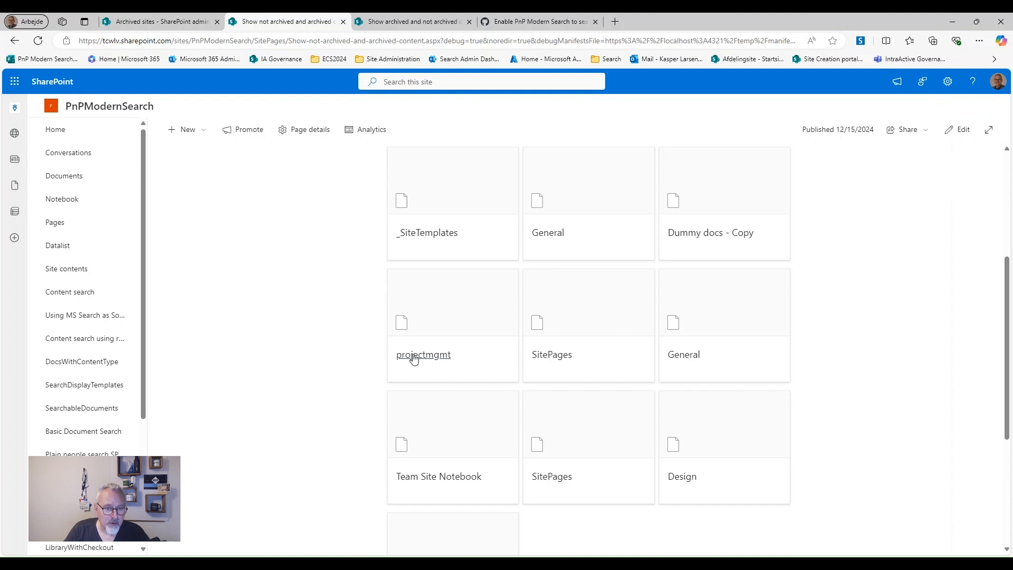
click(414, 357)
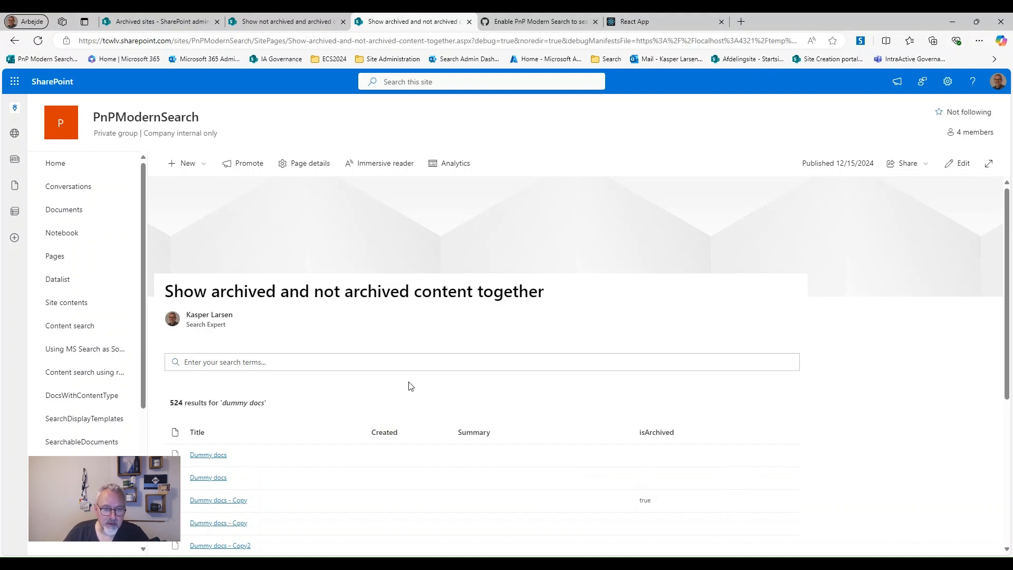
Switch the 'together' page into edit mode and select its search results web part
scroll(298, 364, down, 2)
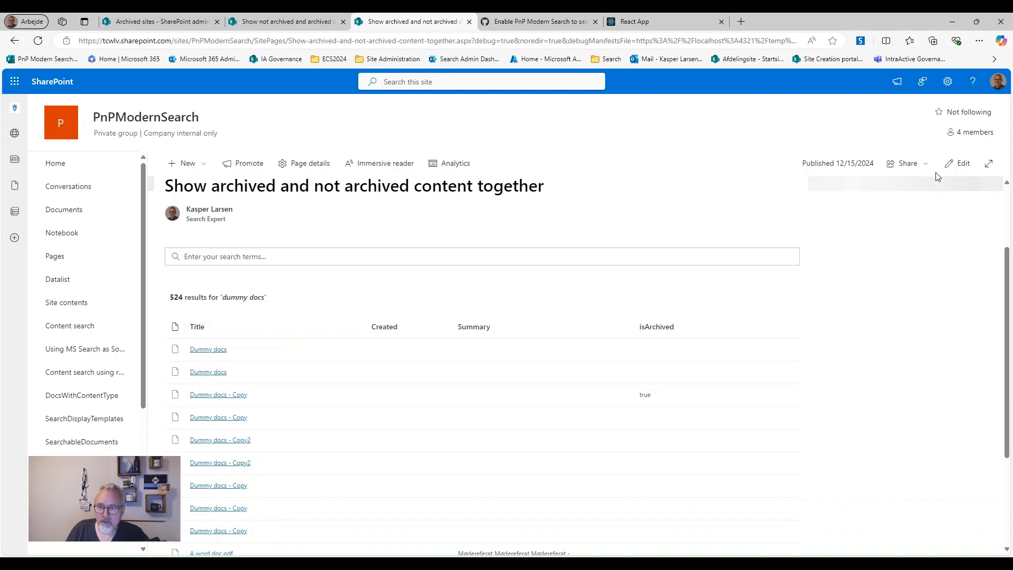
click(949, 168)
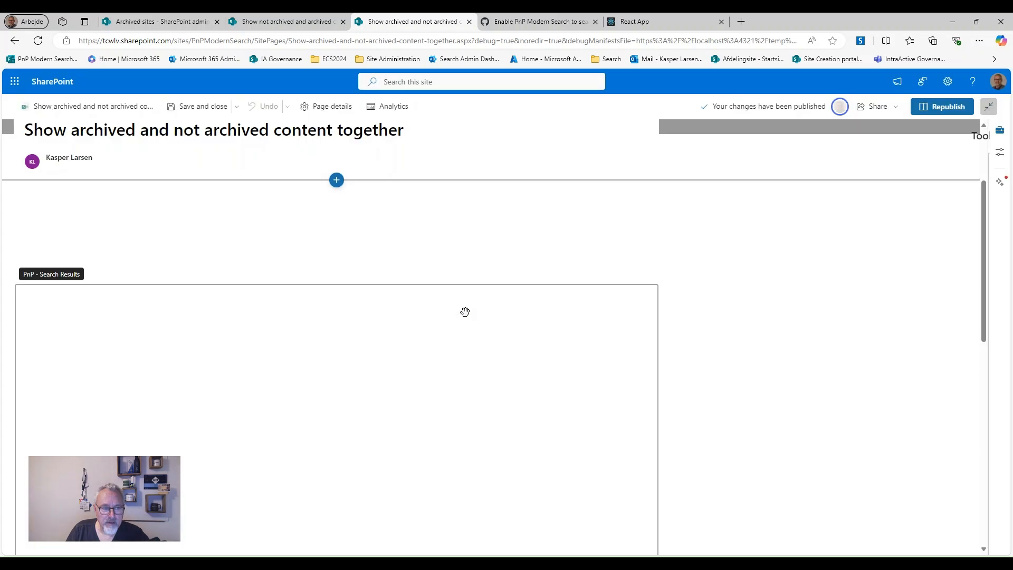
scroll(326, 380, down, 1)
click(322, 379)
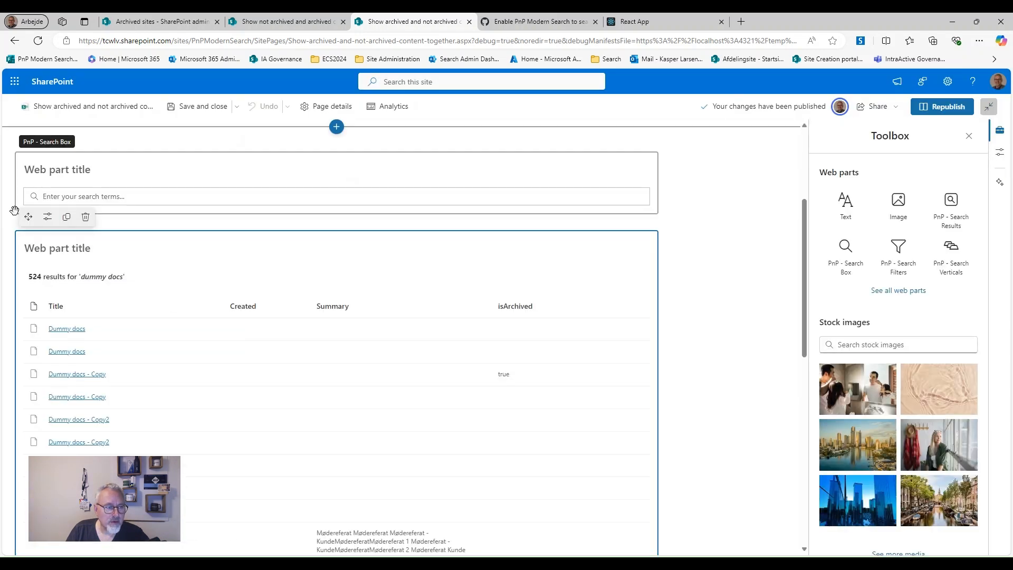
Open the Search Results web part's Drive Items settings and expand the Selected fields list, which includes isArchived
click(43, 218)
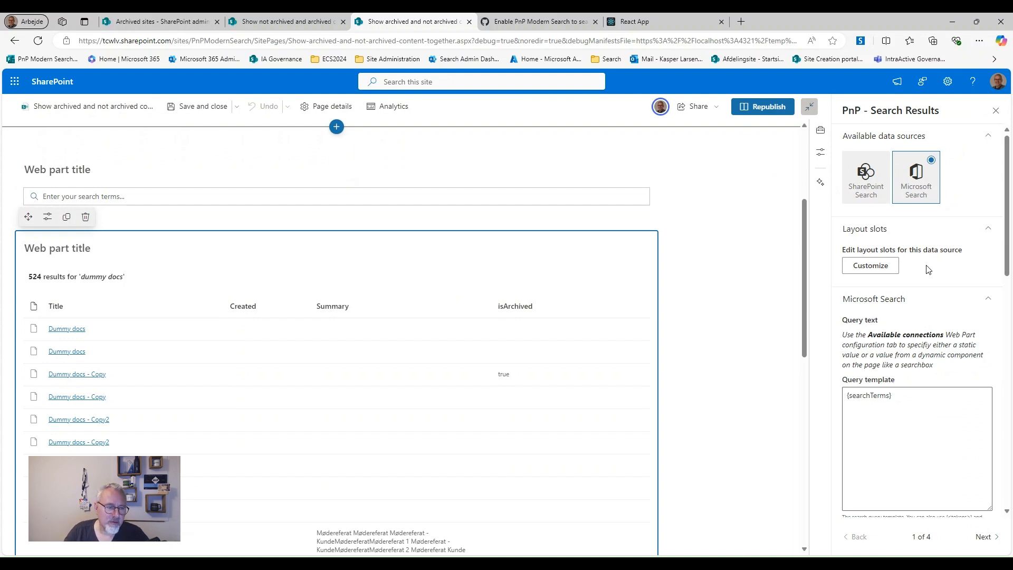
scroll(954, 308, down, 6)
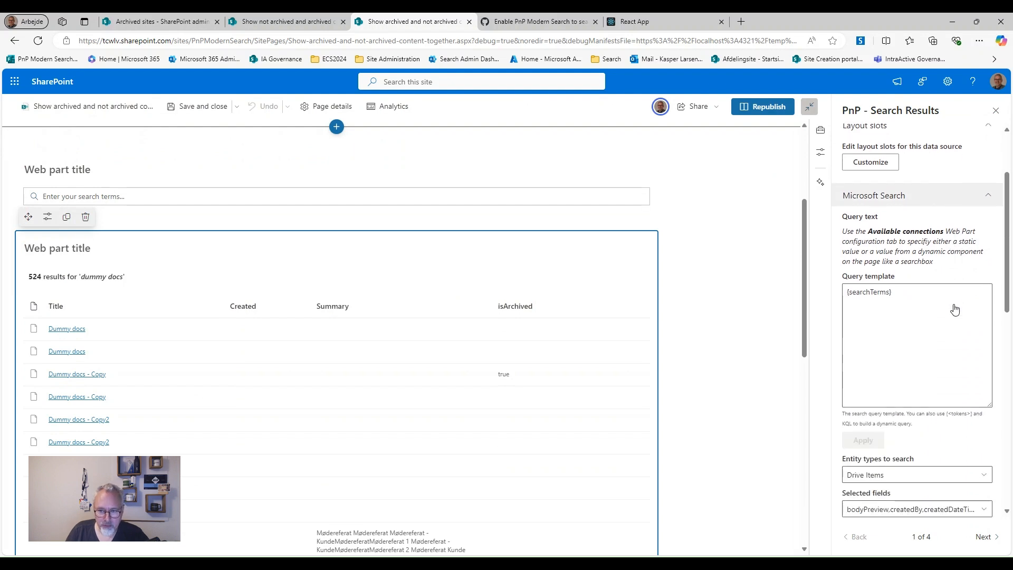
scroll(954, 308, down, 1)
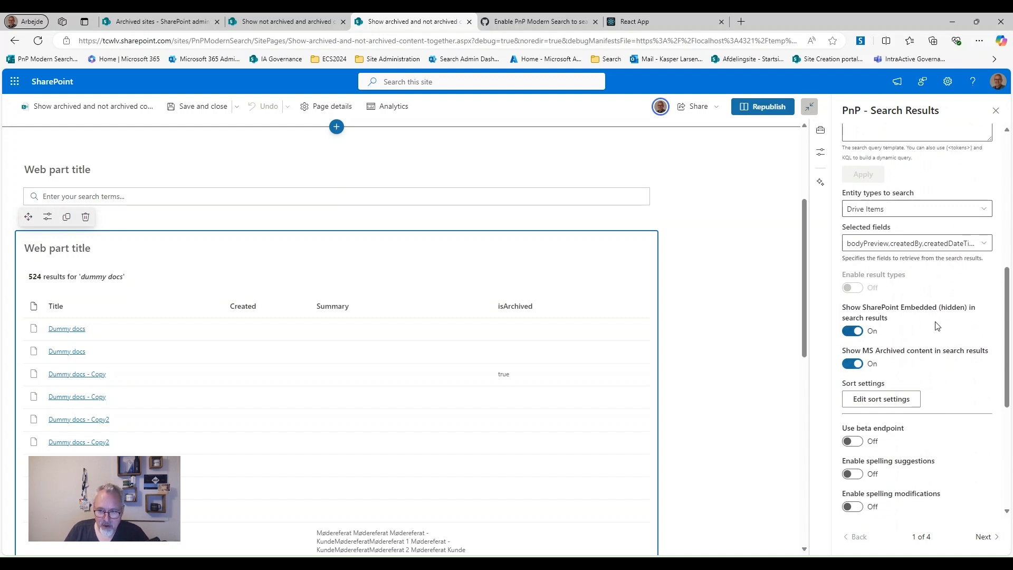
scroll(938, 326, down, 1)
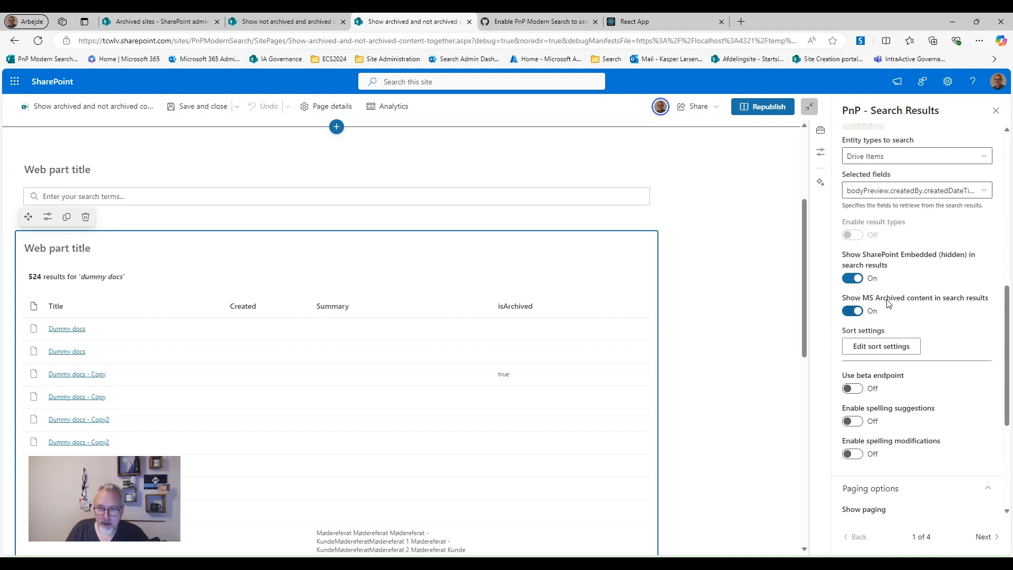
scroll(854, 282, up, 6)
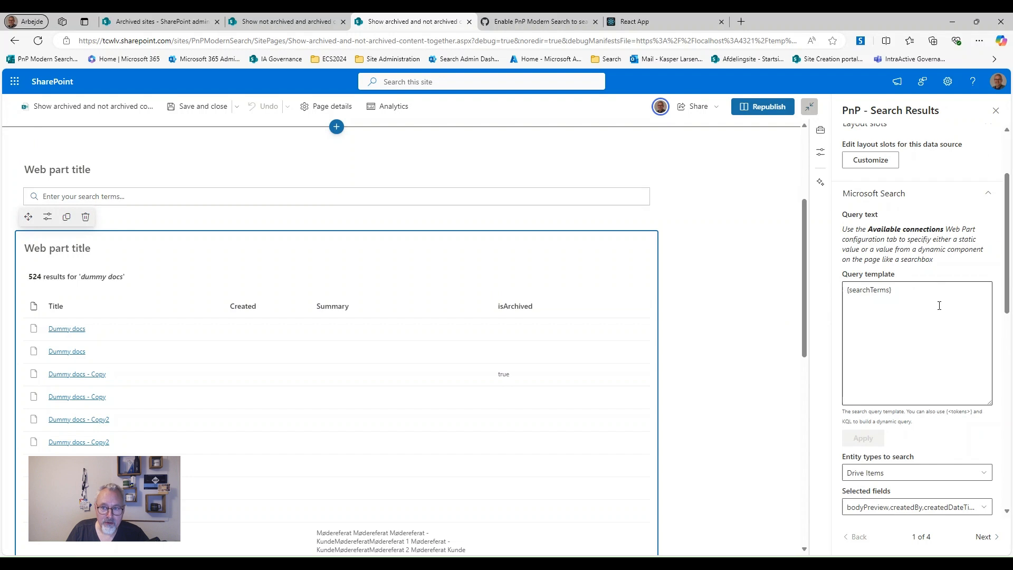
scroll(939, 305, down, 2)
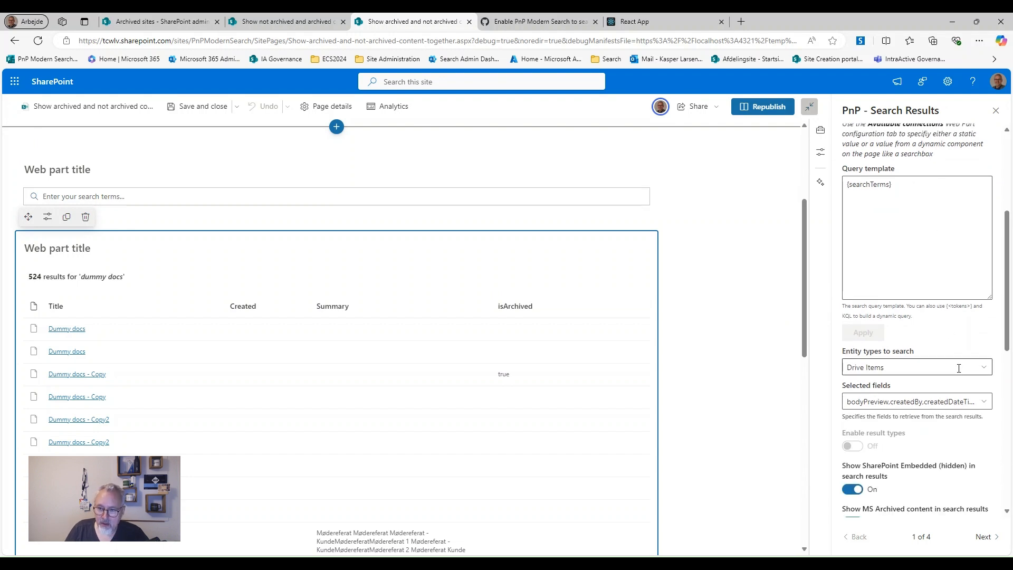
click(984, 403)
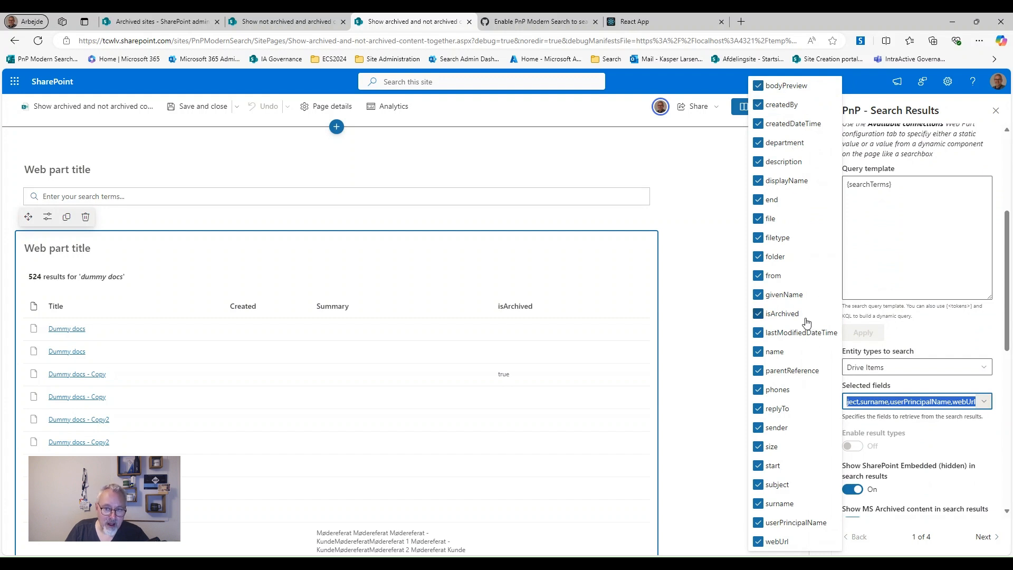
Replace the Selected fields value with isArchived so the web part retrieves it
click(935, 339)
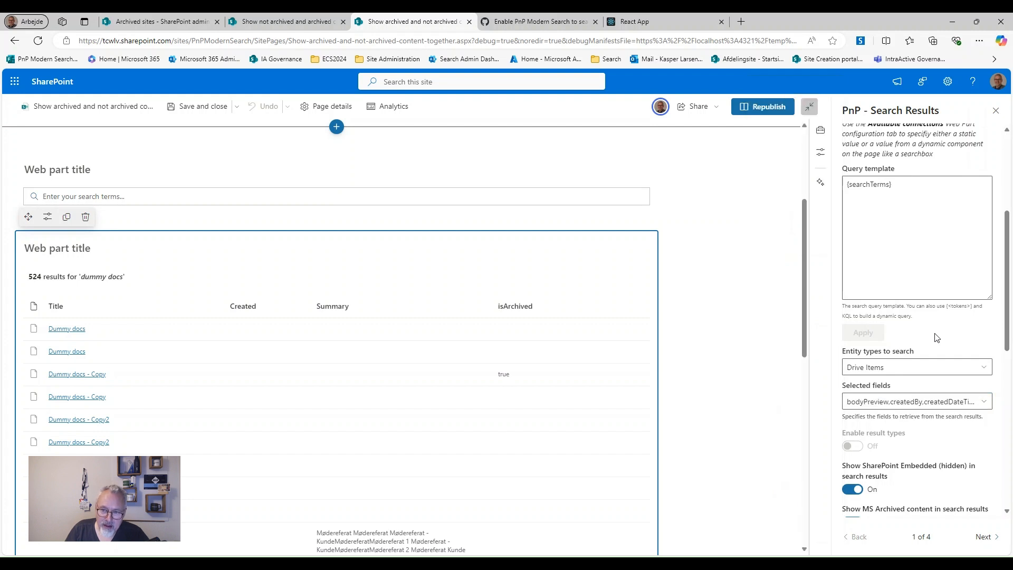
click(943, 397)
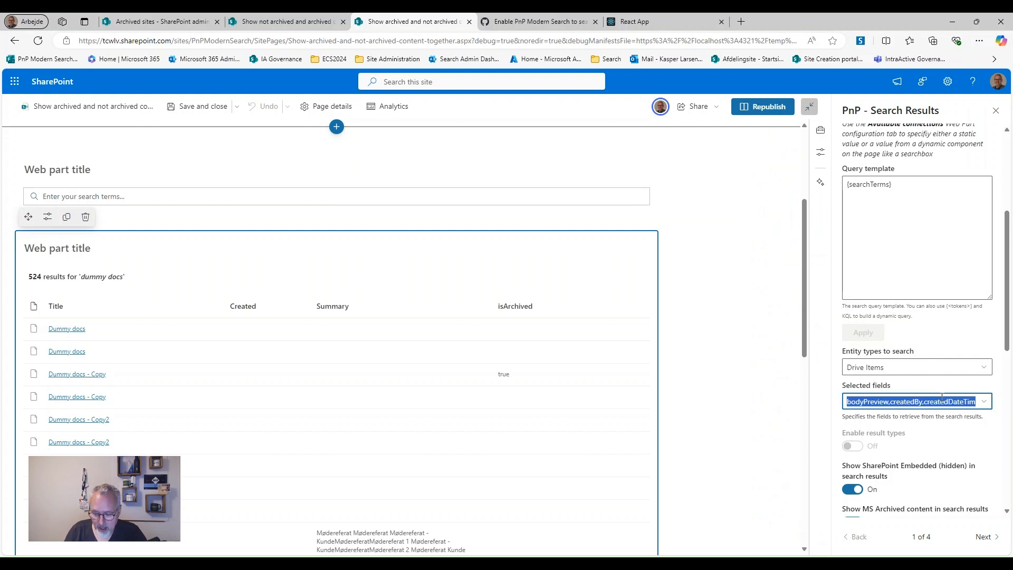
text(is)
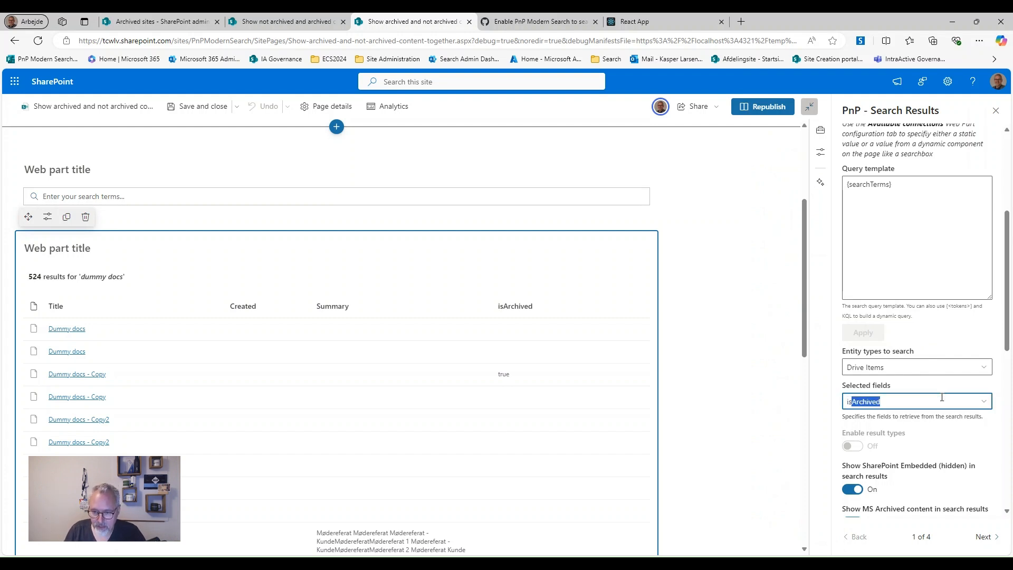
text(Archived)
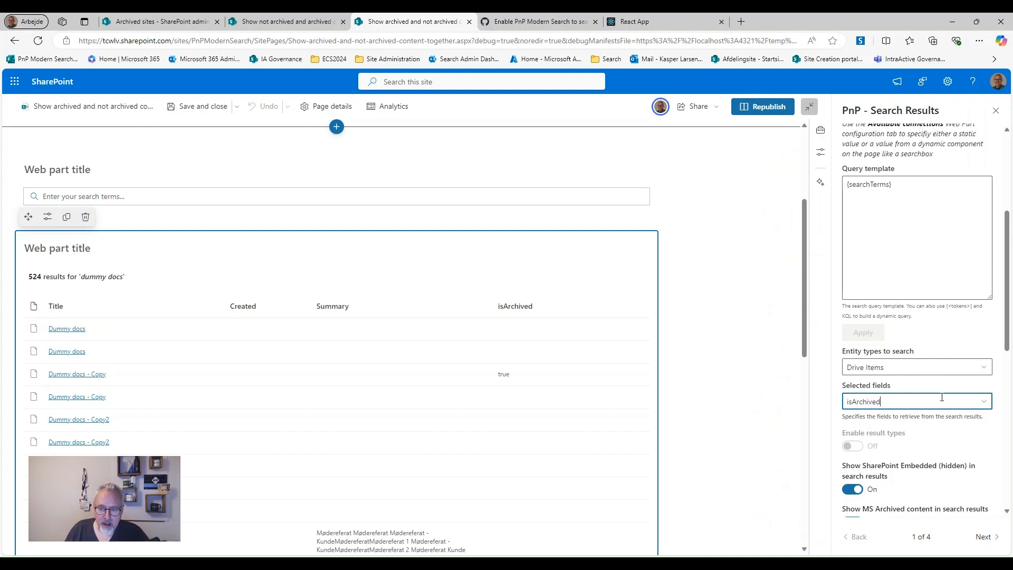
key(Return)
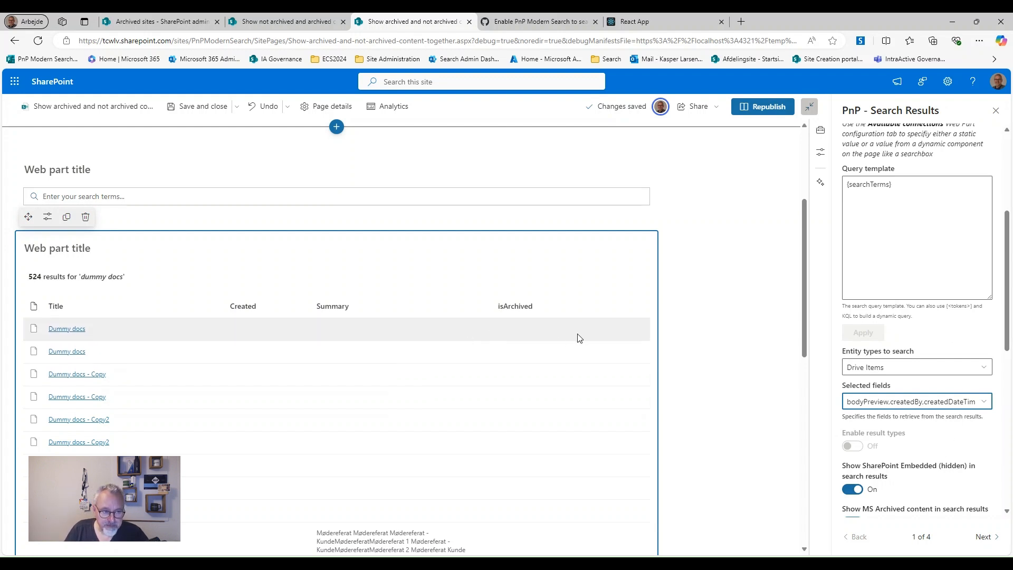
Go to the web part's layout page and open Manage columns for the Details List
scroll(580, 338, down, 4)
scroll(581, 337, up, 3)
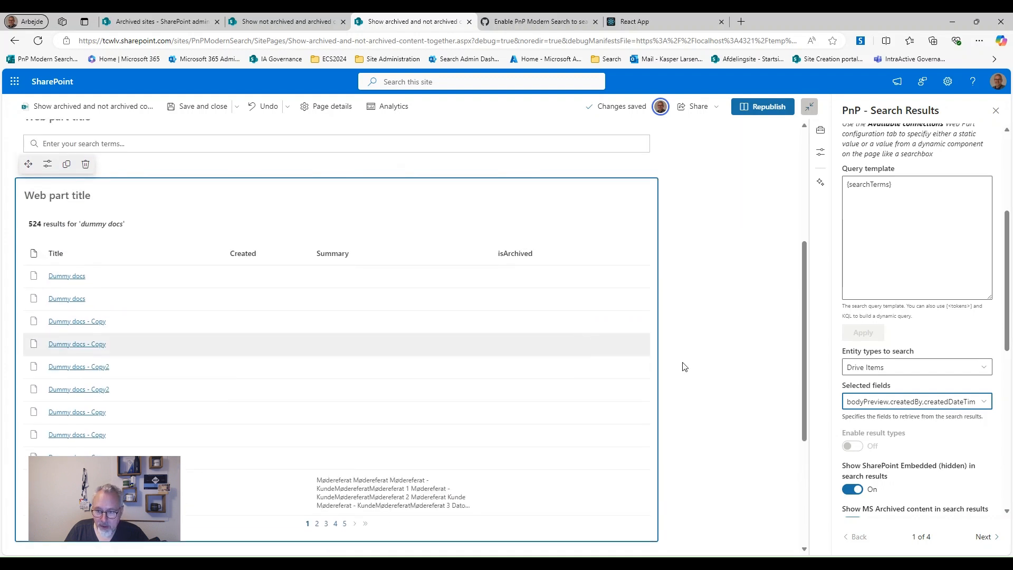
scroll(958, 414, down, 4)
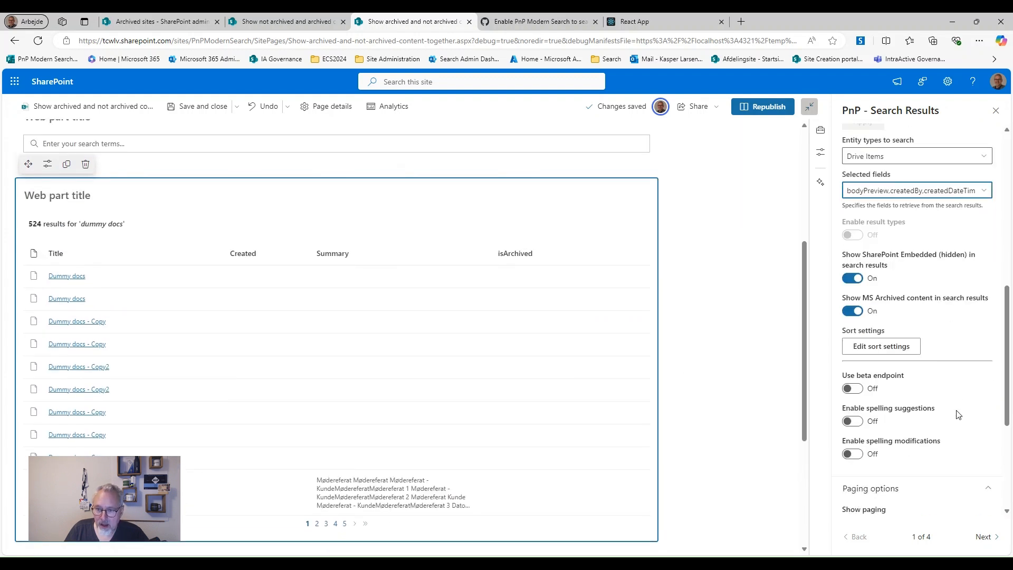
scroll(957, 414, down, 3)
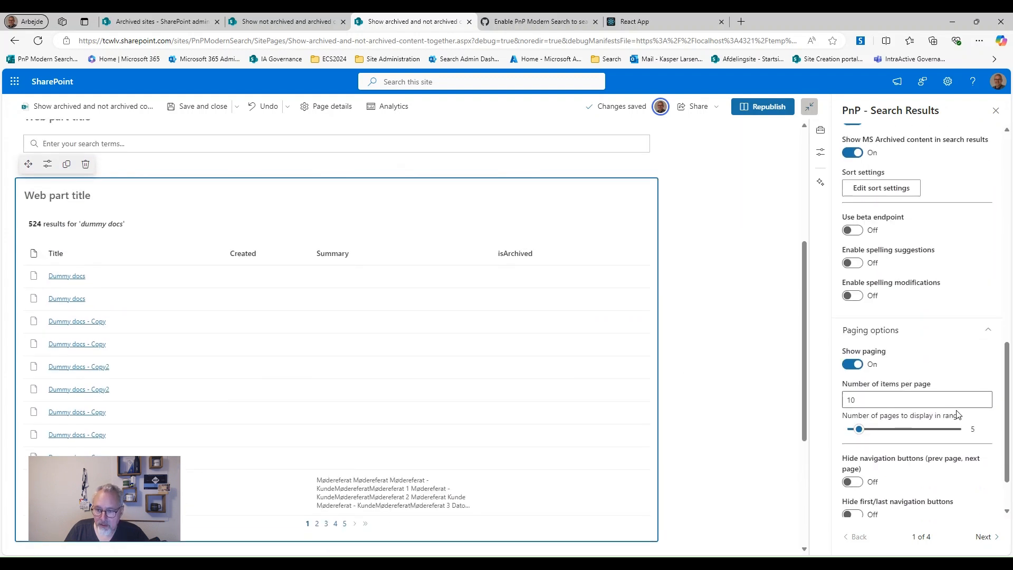
click(987, 537)
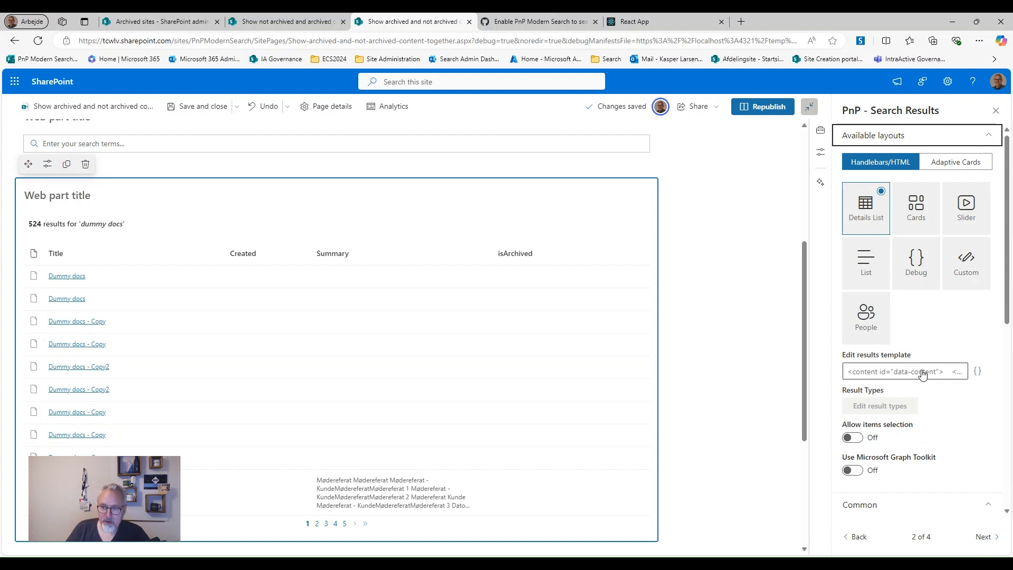
scroll(903, 304, down, 4)
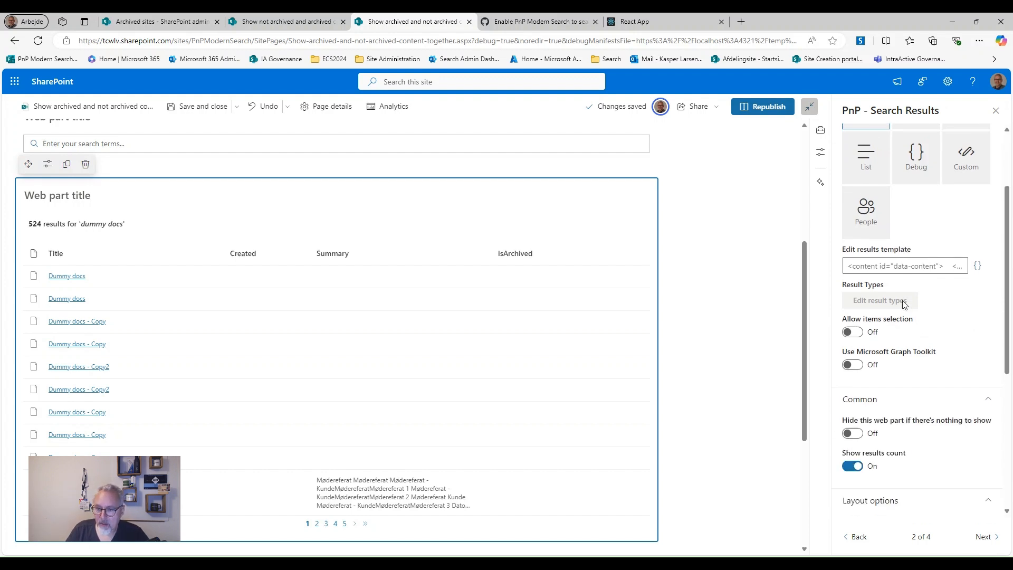
scroll(903, 304, down, 2)
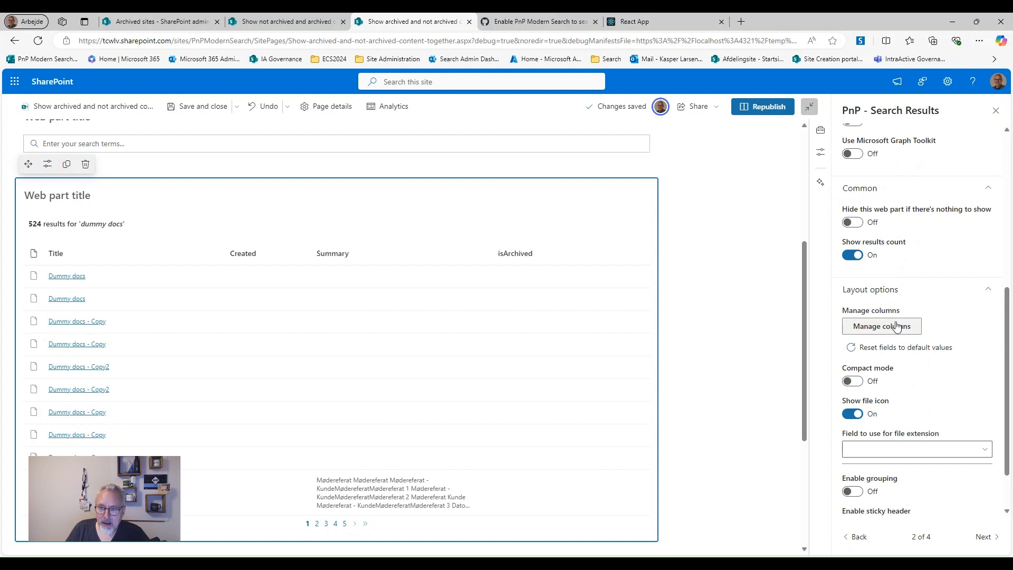
click(898, 327)
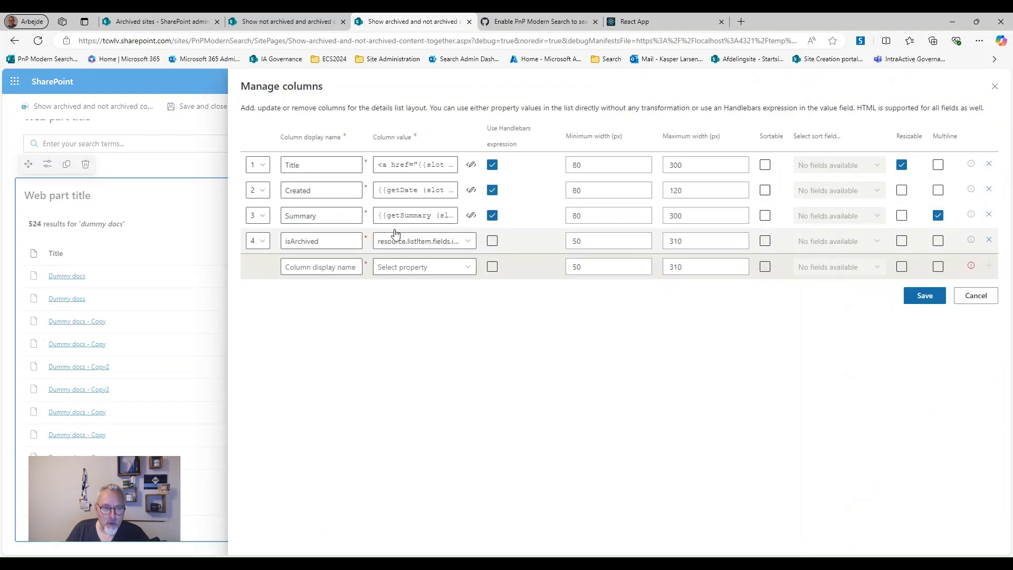
Review the isArchived column's Column value property choices, then cancel the Manage columns dialog unchanged
click(466, 241)
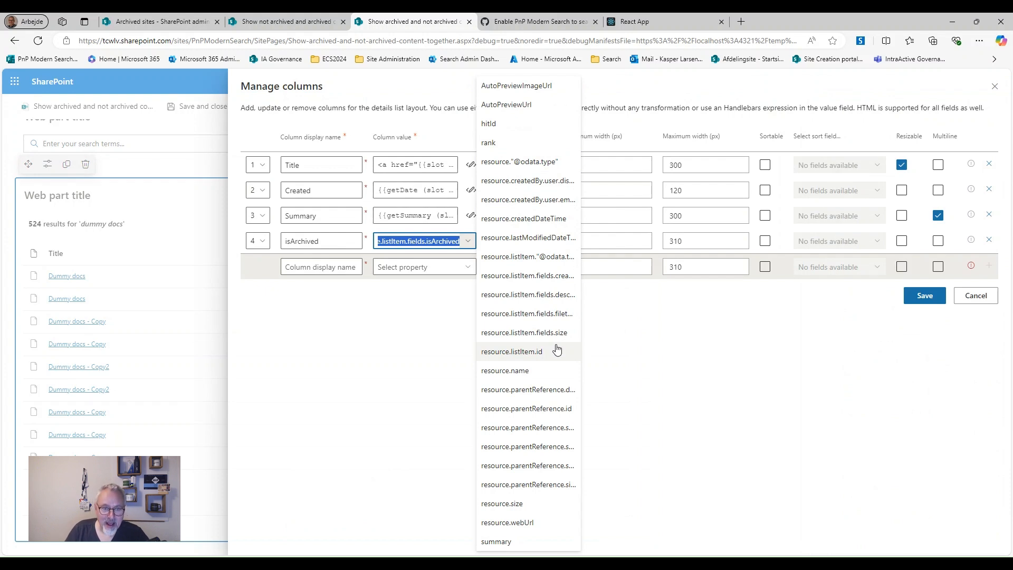
click(323, 335)
key(ctrl+minus)
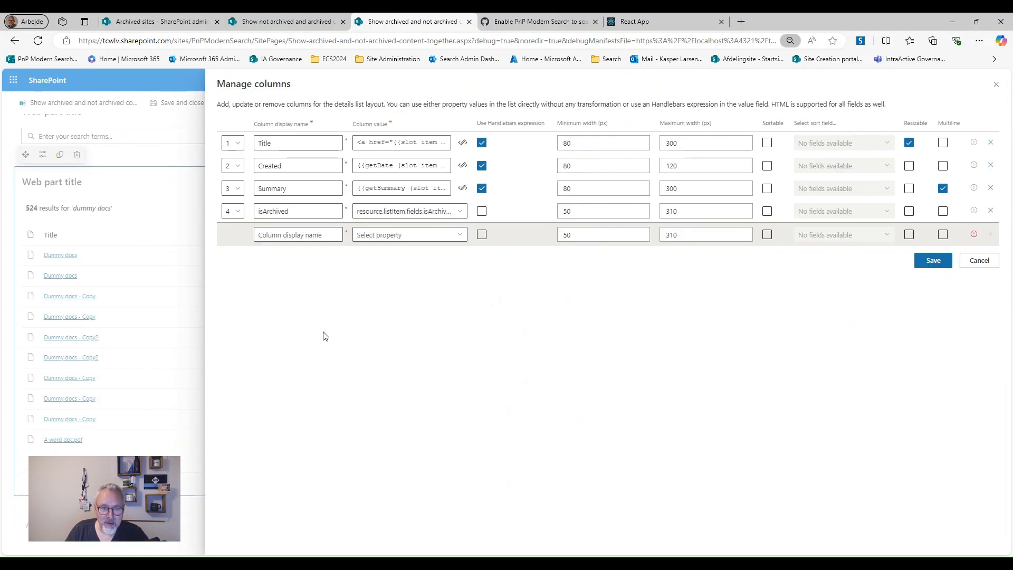
key(ctrl+minus)
key(ctrl+minus)
key(ctrl+minus)
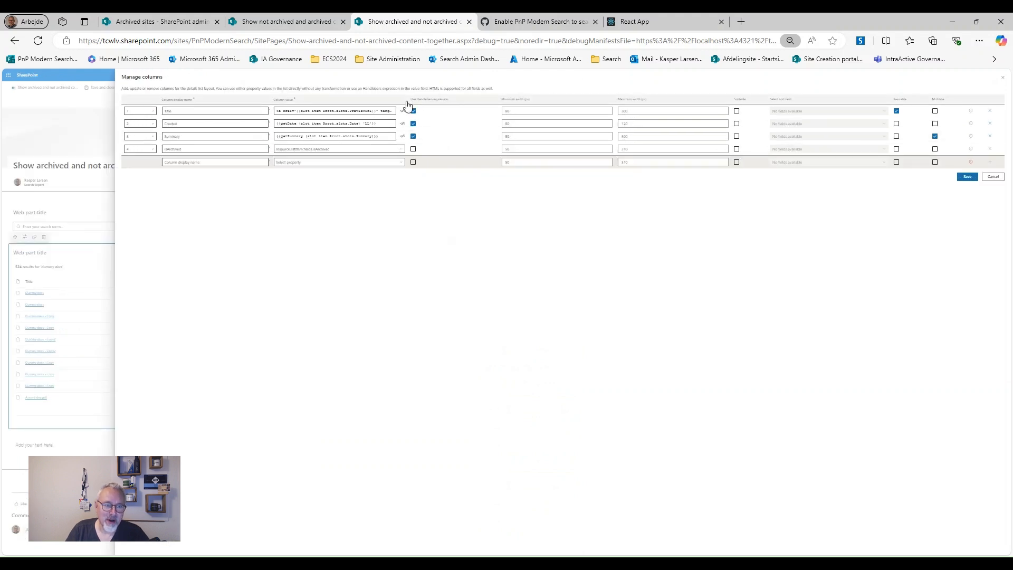
click(401, 149)
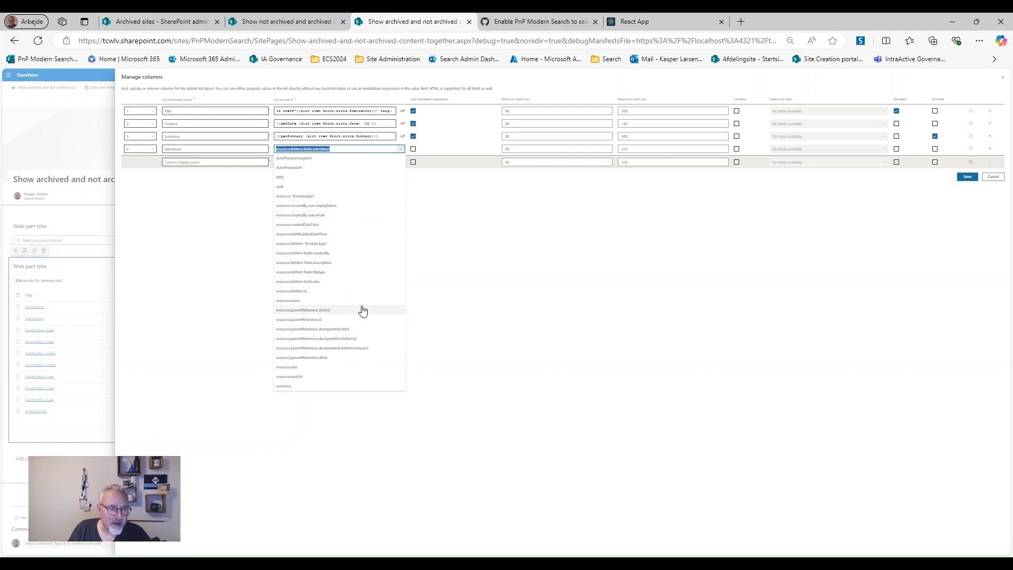
click(527, 219)
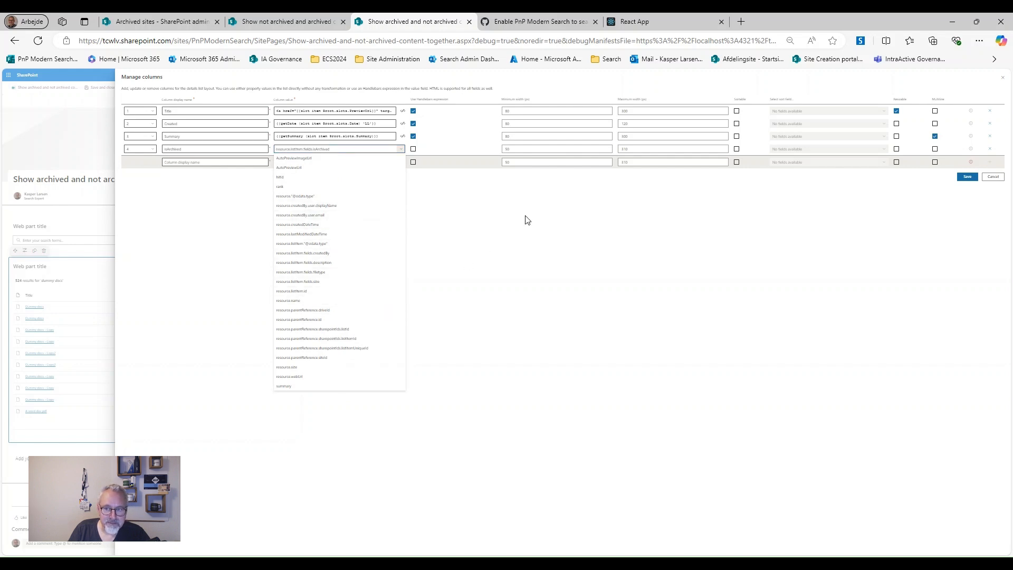
click(992, 176)
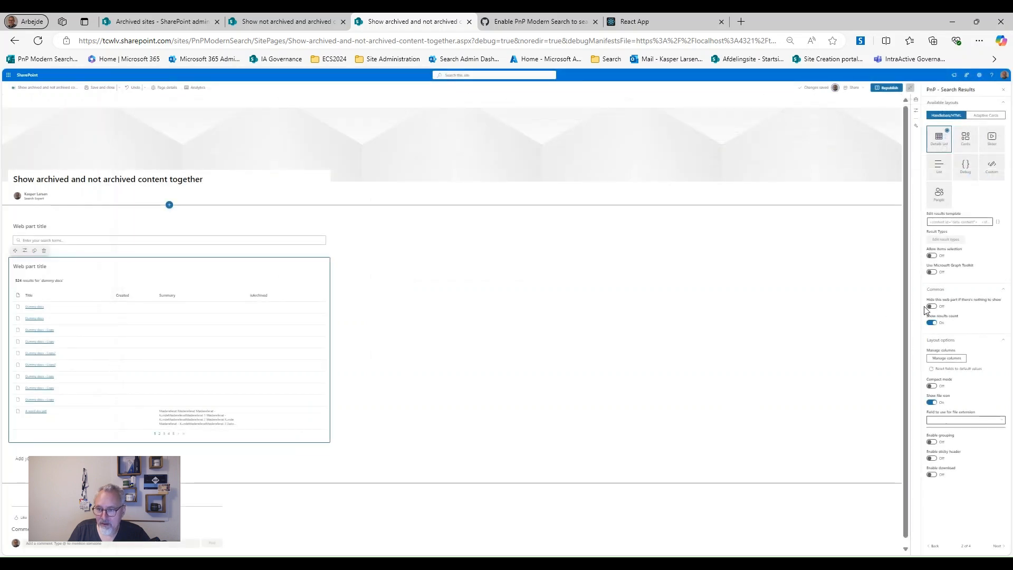
Back on page 1 at normal zoom, verify isArchived is listed under Selected fields
key(ctrl+0)
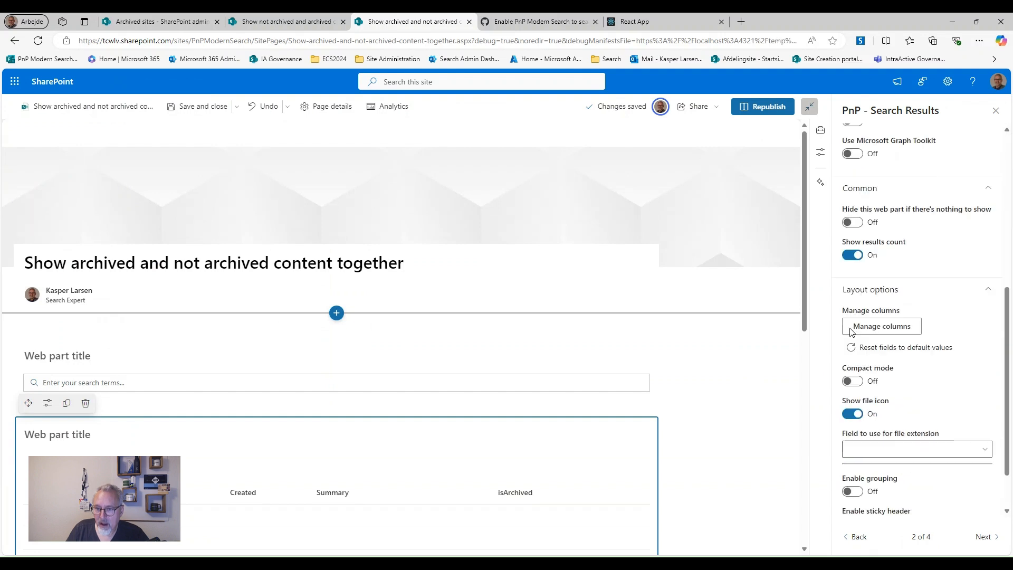
click(854, 537)
scroll(926, 403, down, 5)
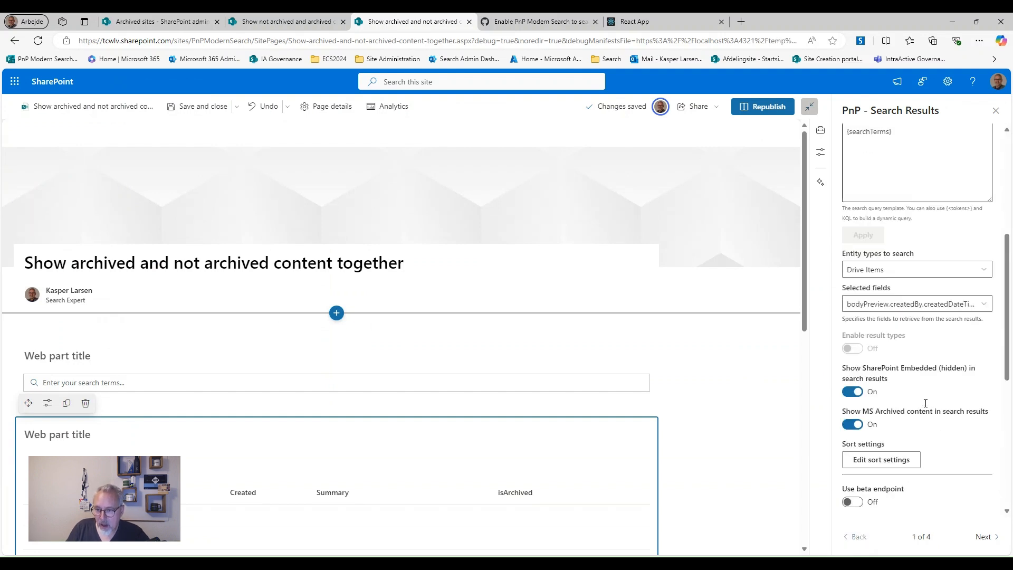
click(984, 305)
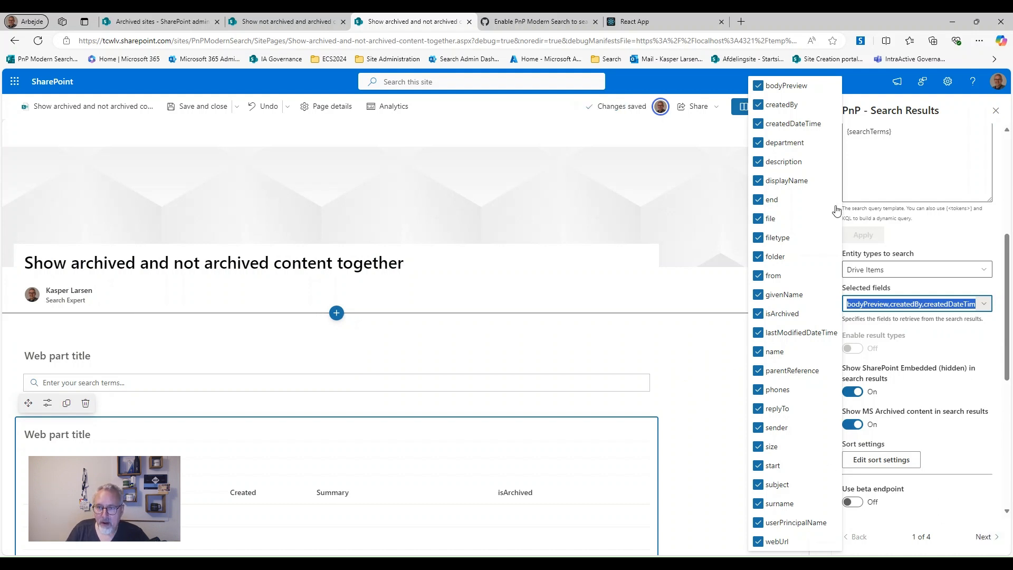
scroll(670, 351, down, 3)
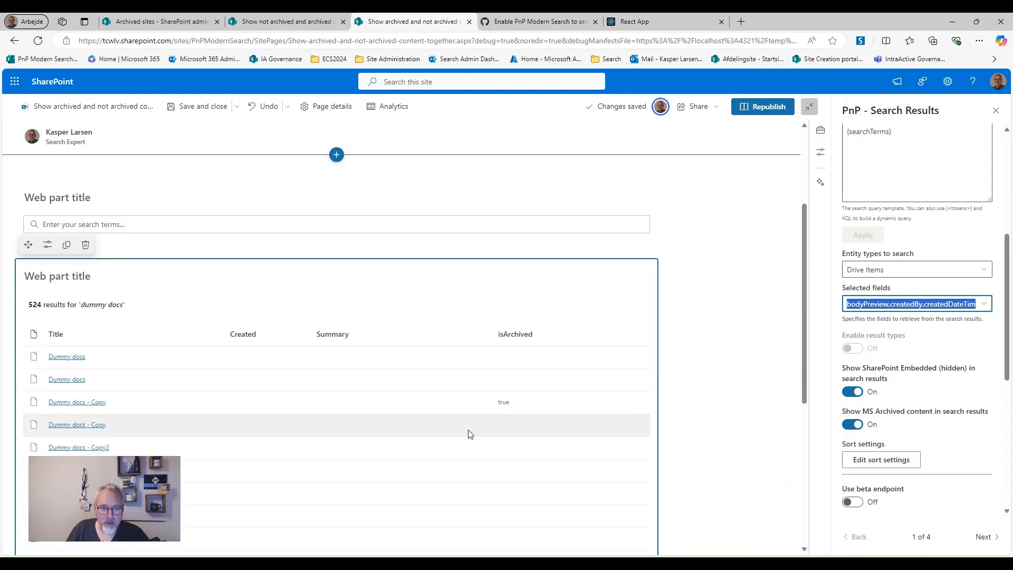